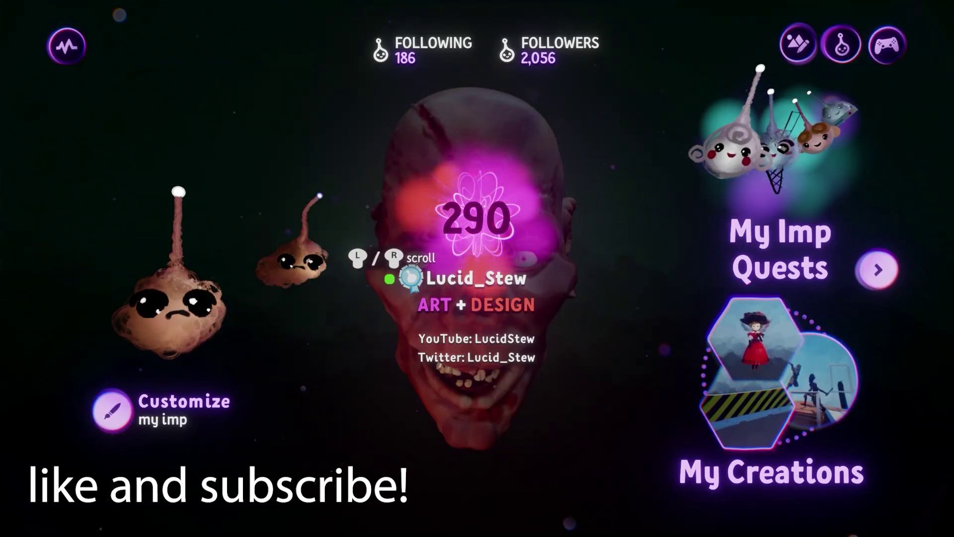
Open the Abandoned Industrial mk. 2 Sample Scene creation for editing
left_click(784, 382)
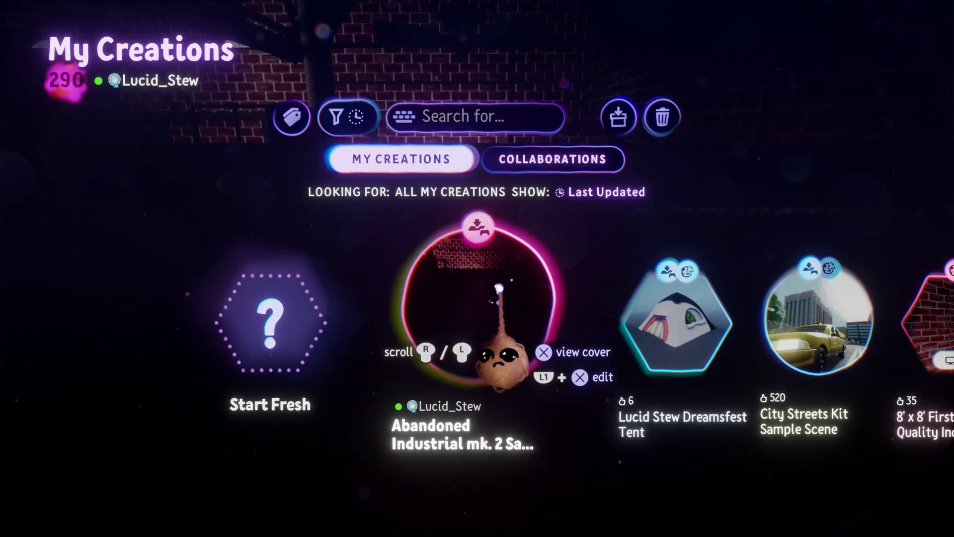
left_click(498, 288)
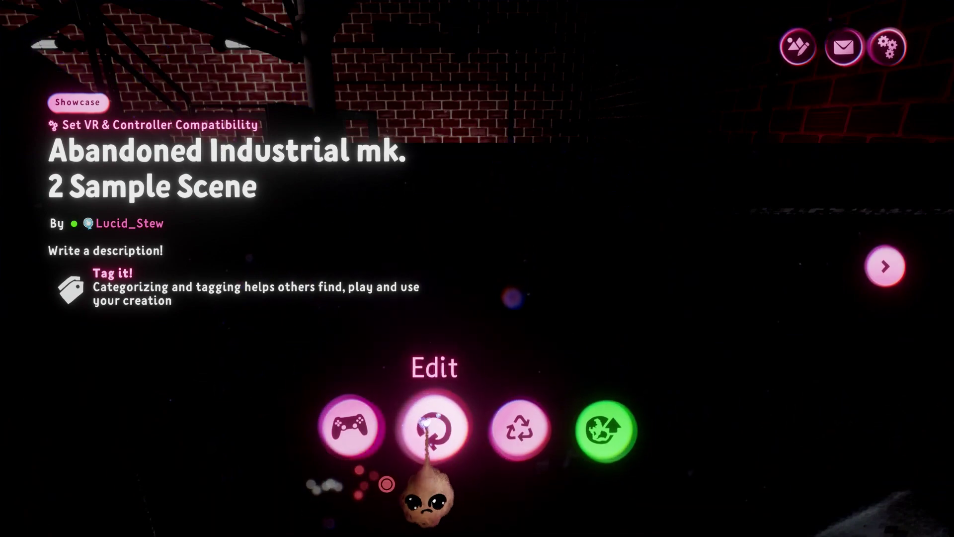
left_click(428, 427)
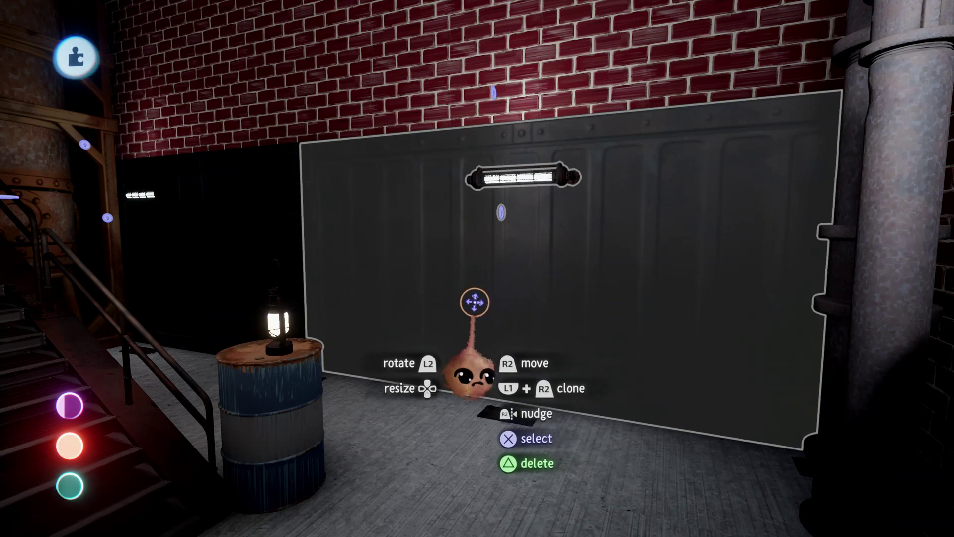
Set the Waxiness/Metalness of the dark industrial wall panels under the brickwork to 89%
left_click(452, 266)
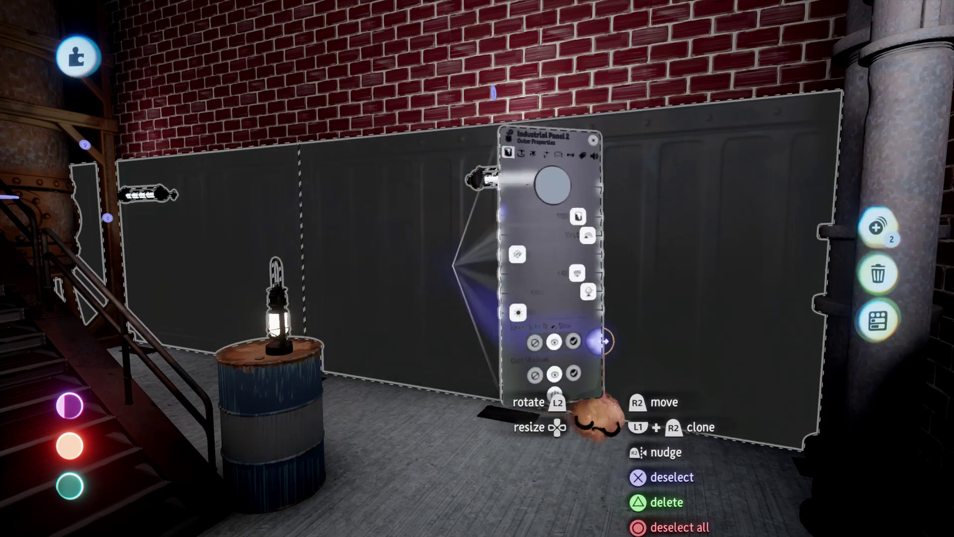
left_click_drag(661, 311, 655, 309)
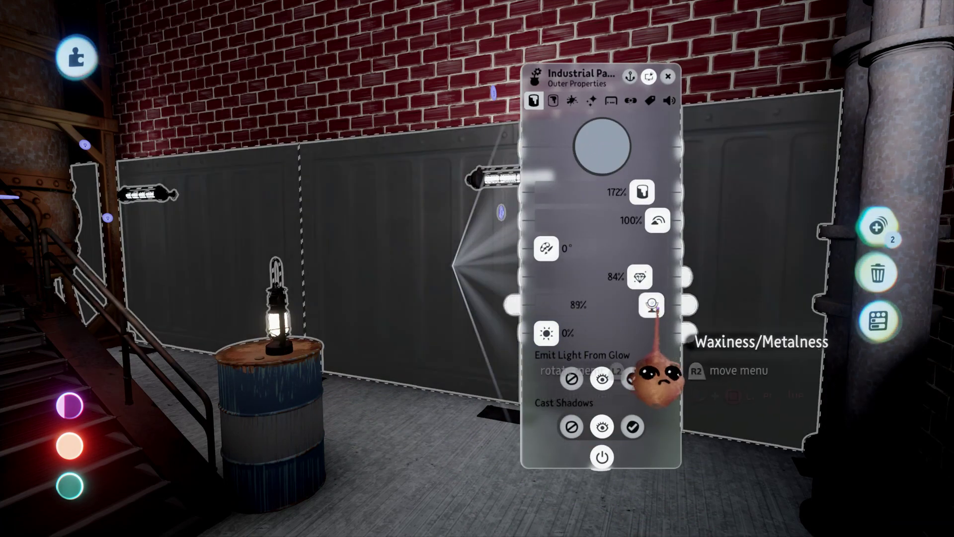
key("Escape")
key("Escape")
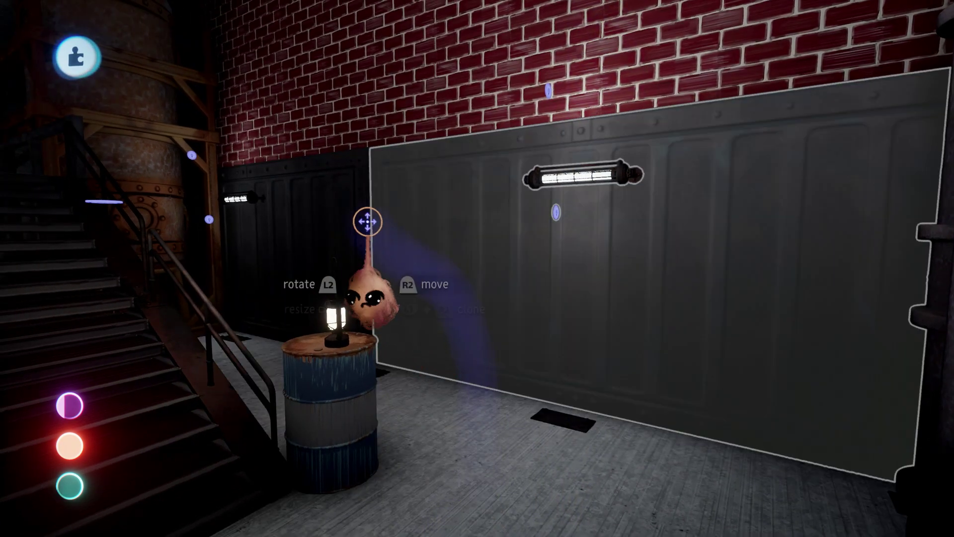
Reselect the industrial wall panels and set their Shininess/Roughness to 82%
left_click(340, 198)
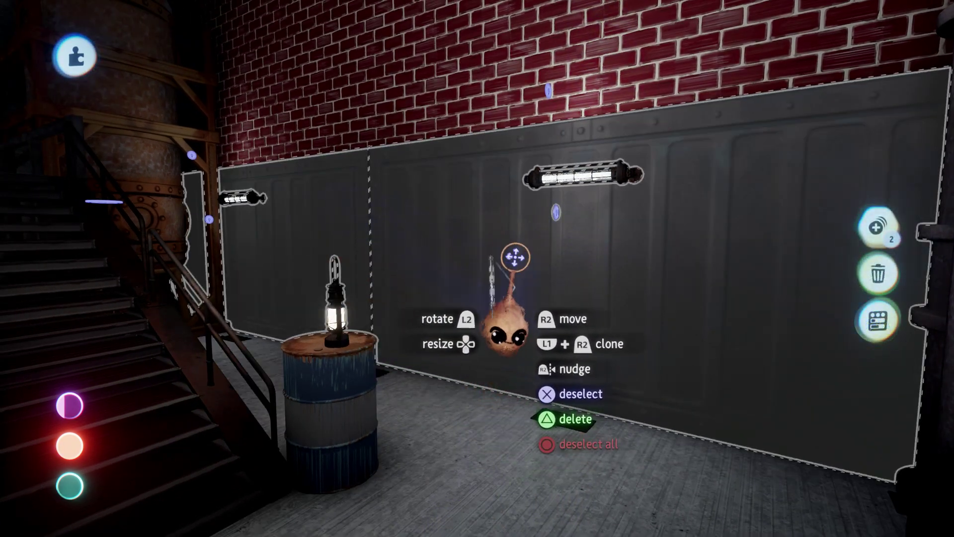
key("t")
left_click_drag(403, 298, 400, 299)
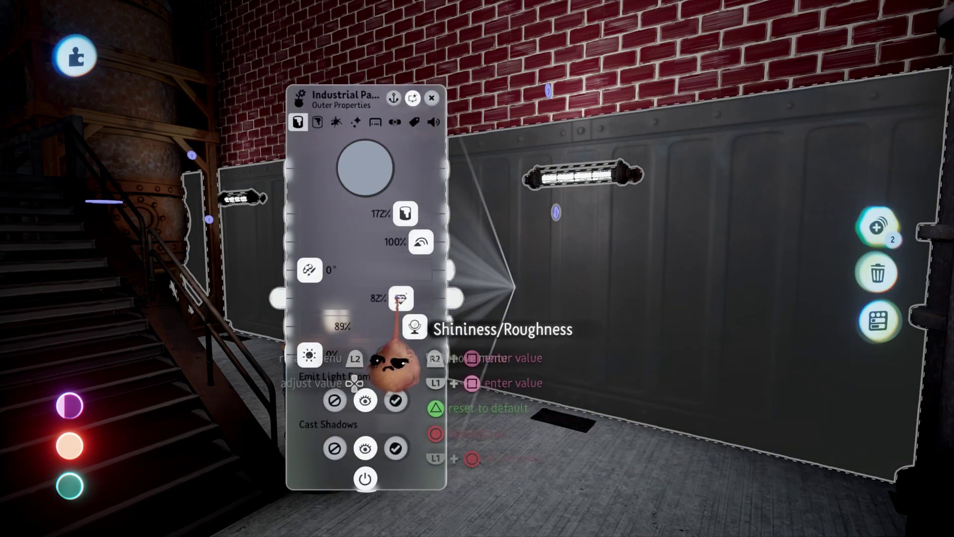
key("Escape")
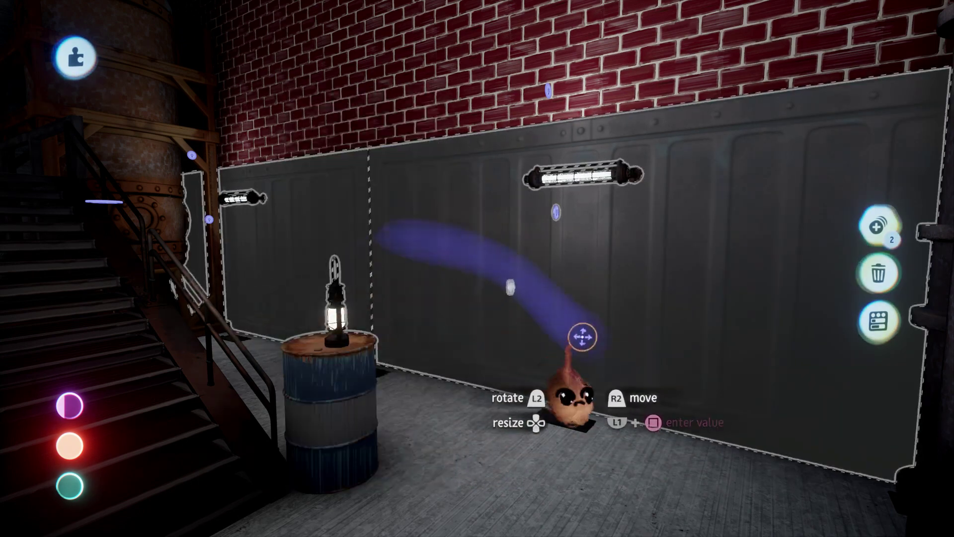
key("Escape")
Examine the outer material properties of the wooden workbench sculpture, including its Waxiness/Metalness
key("Right")
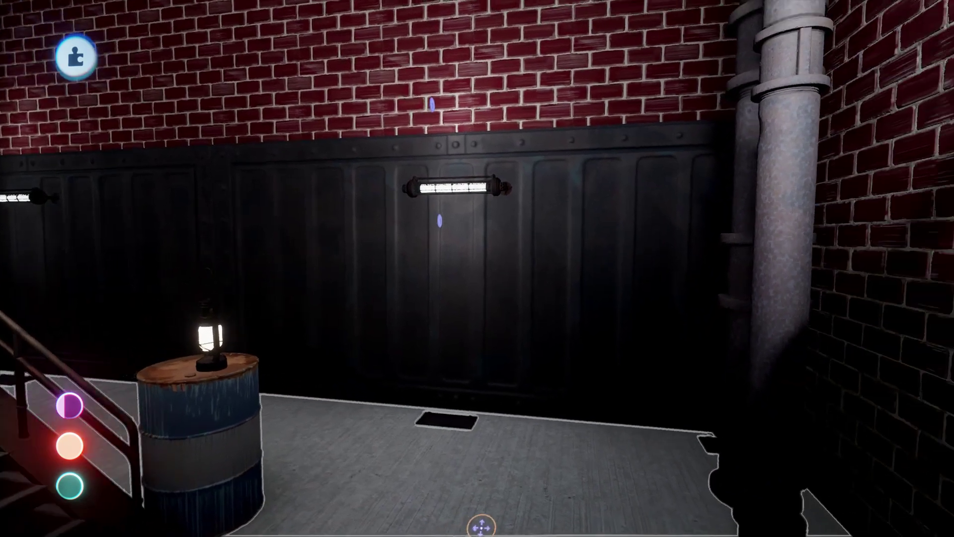
key("Left")
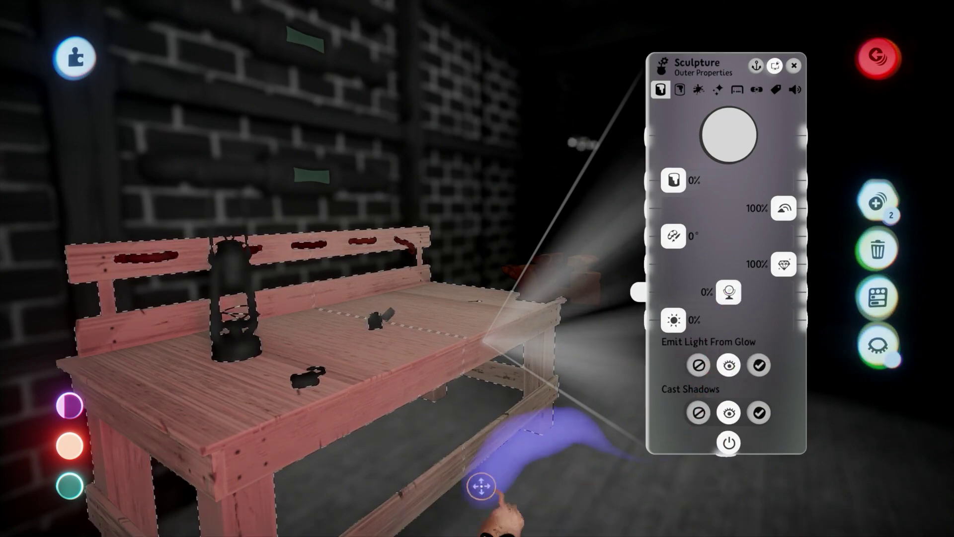
key("Escape")
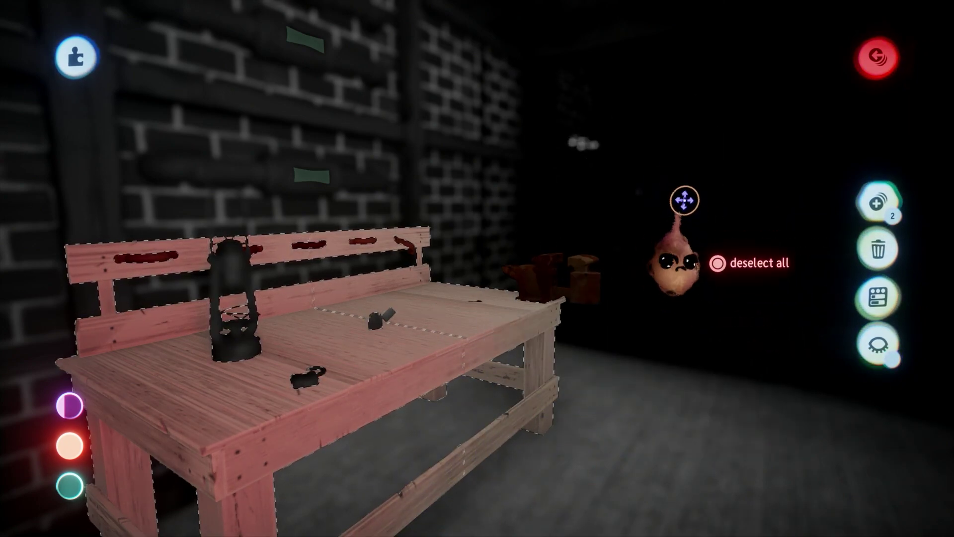
key("Escape")
key("Left")
key("Down")
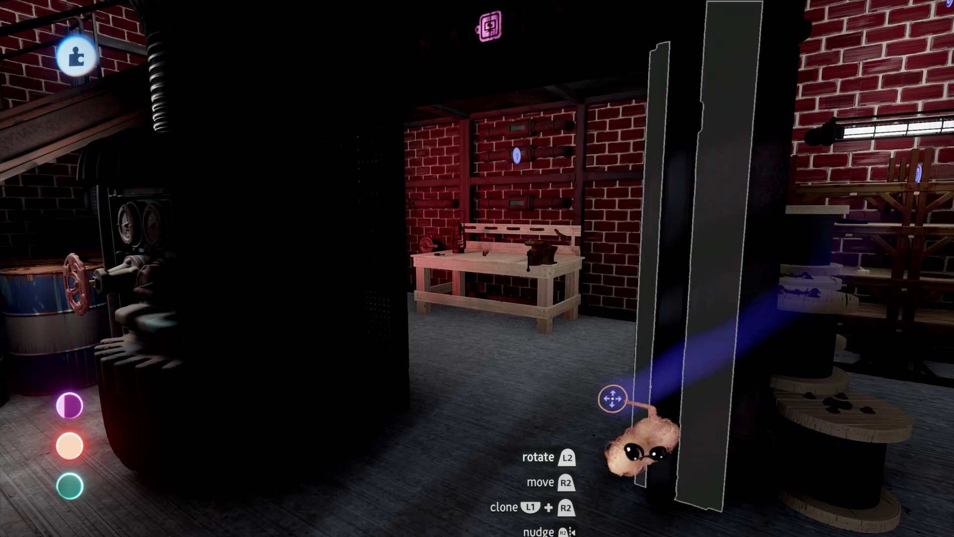
Scope into the workbench by the brick wall and raise the Waxiness/Metalness of its wooden sculpture
left_click(484, 403)
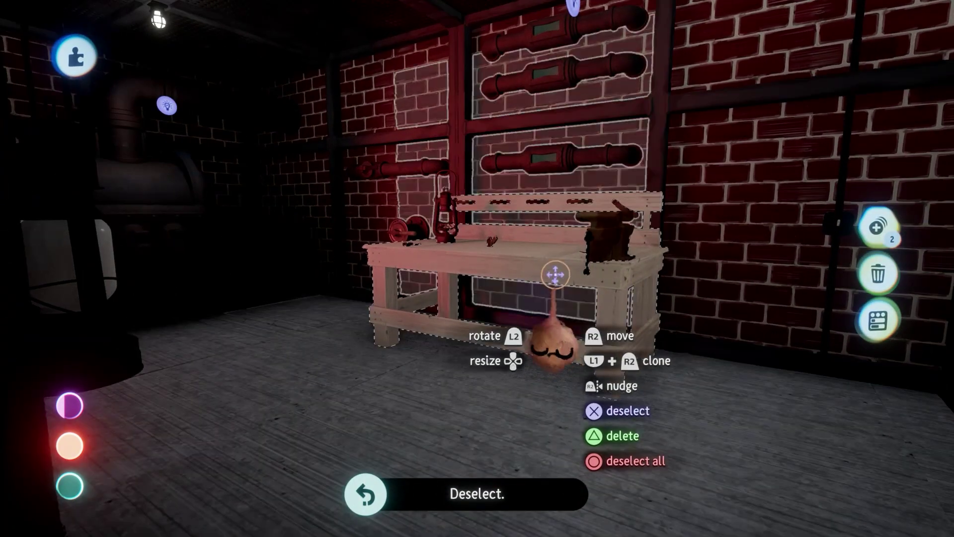
left_click(539, 265)
left_click(537, 265)
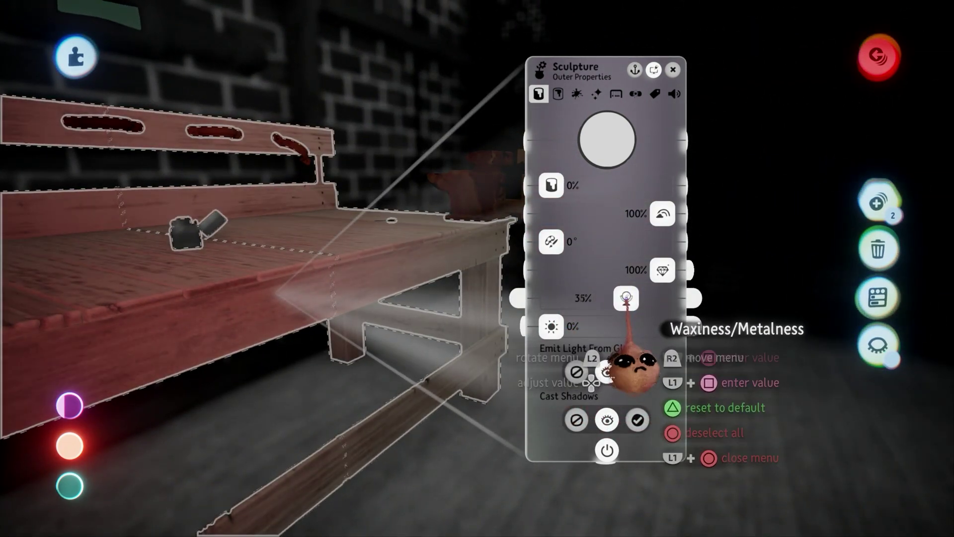
left_click_drag(631, 298, 639, 301)
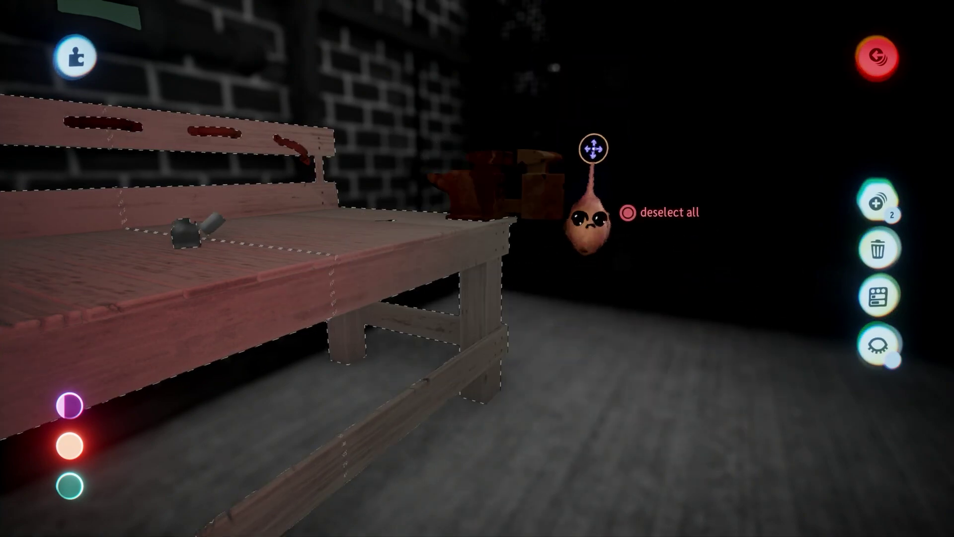
key("Escape")
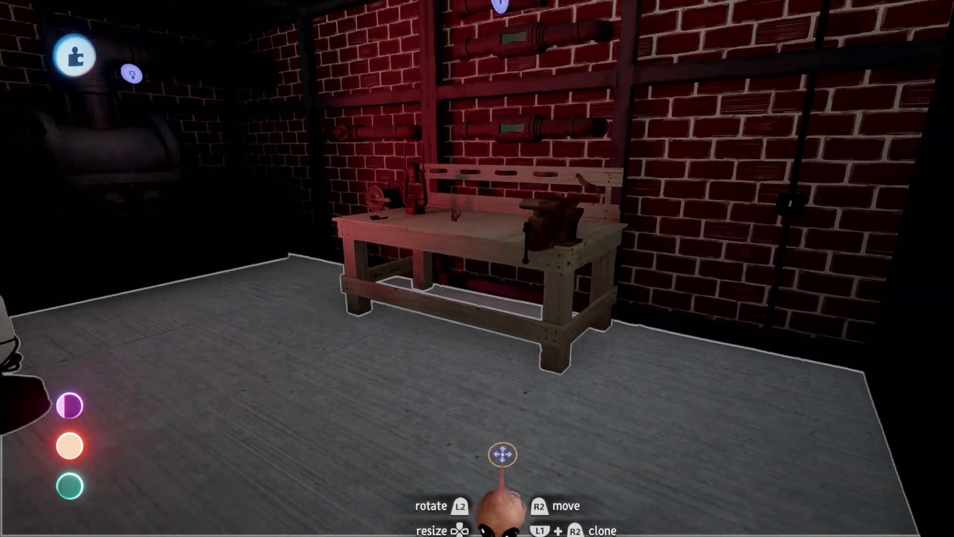
Set the Waxiness/Metalness of the rusty industrial beam beside the cable spools to 50%
middle_click_drag(509, 436, 511, 432)
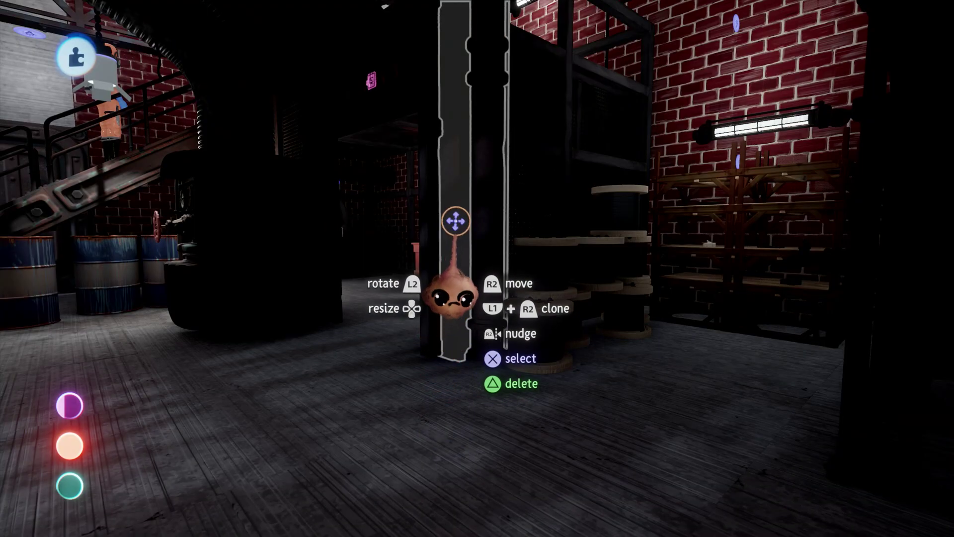
left_click(456, 220)
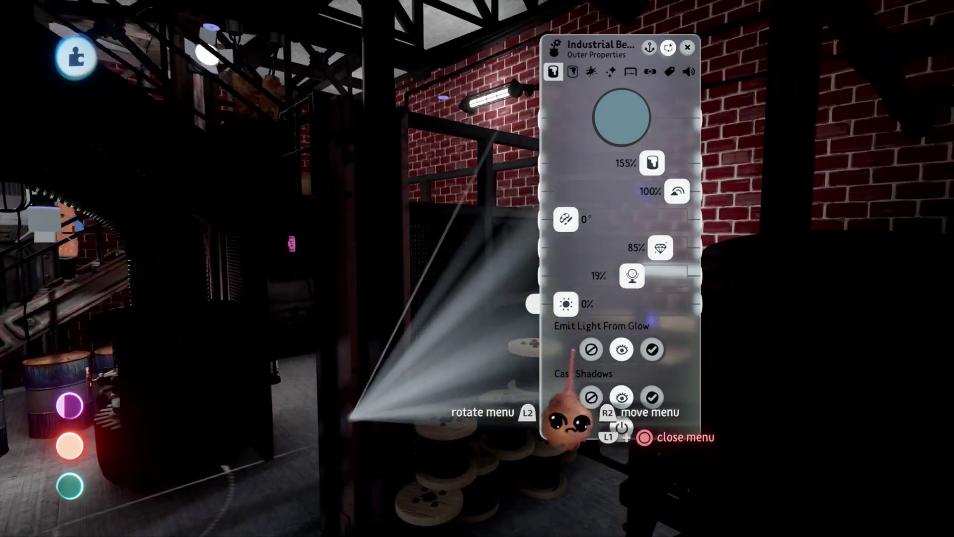
middle_click_drag(570, 422, 557, 380)
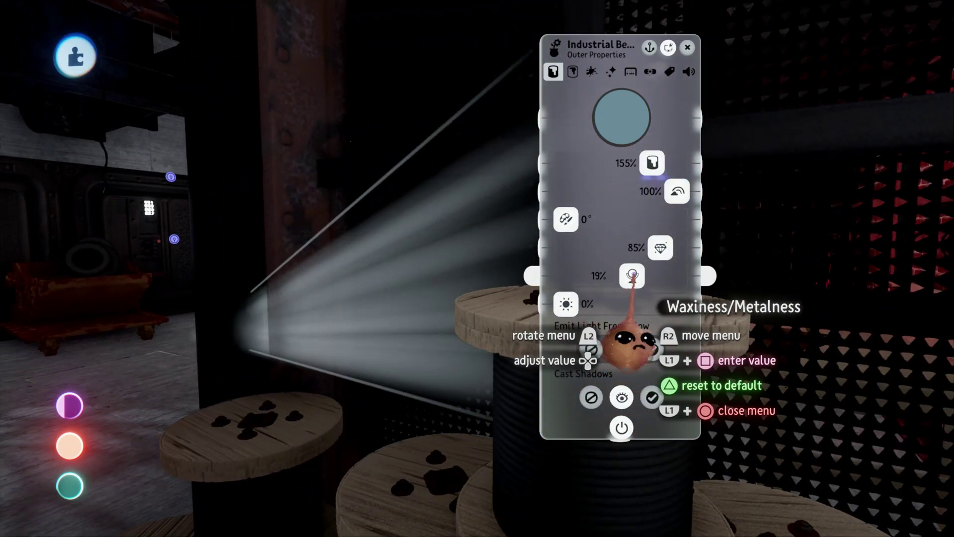
left_click_drag(635, 276, 645, 276)
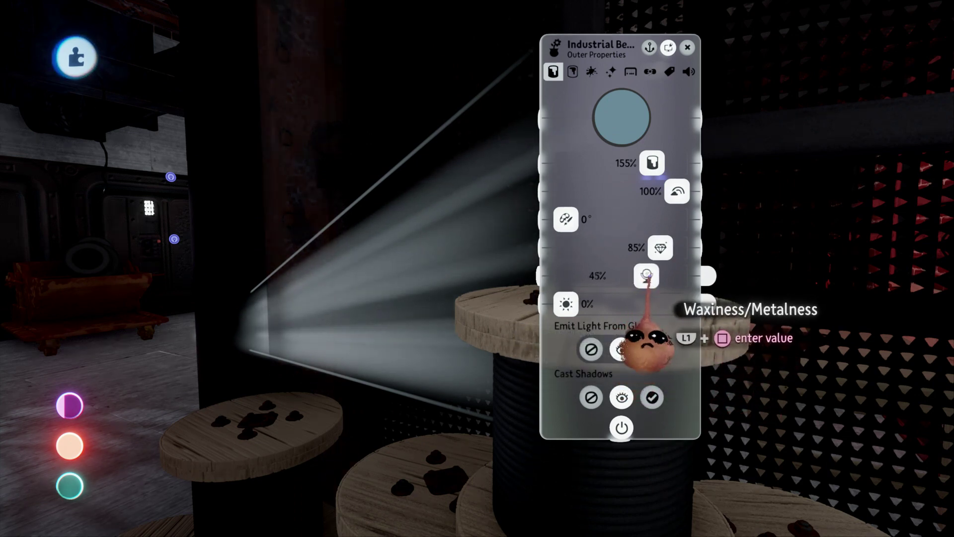
left_click_drag(647, 276, 648, 276)
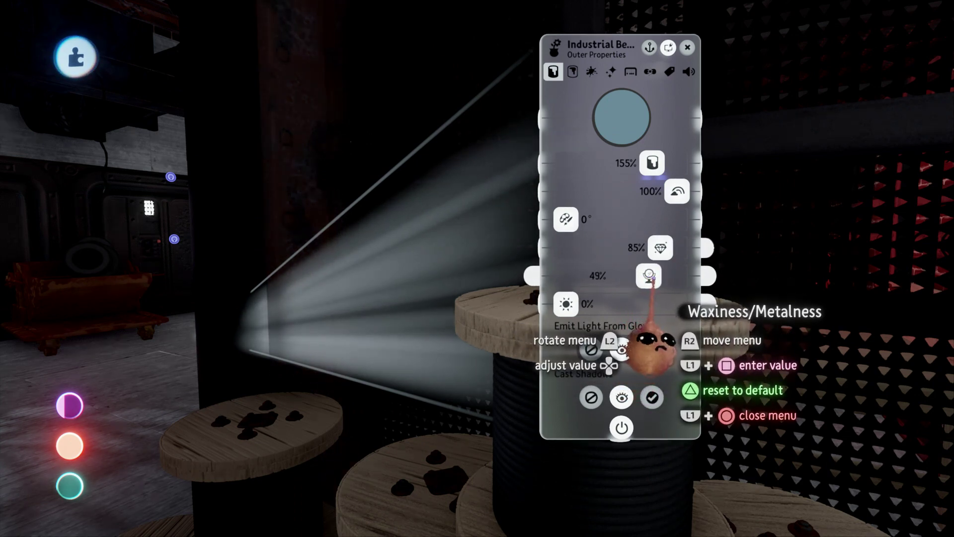
middle_click_drag(622, 270, 604, 339)
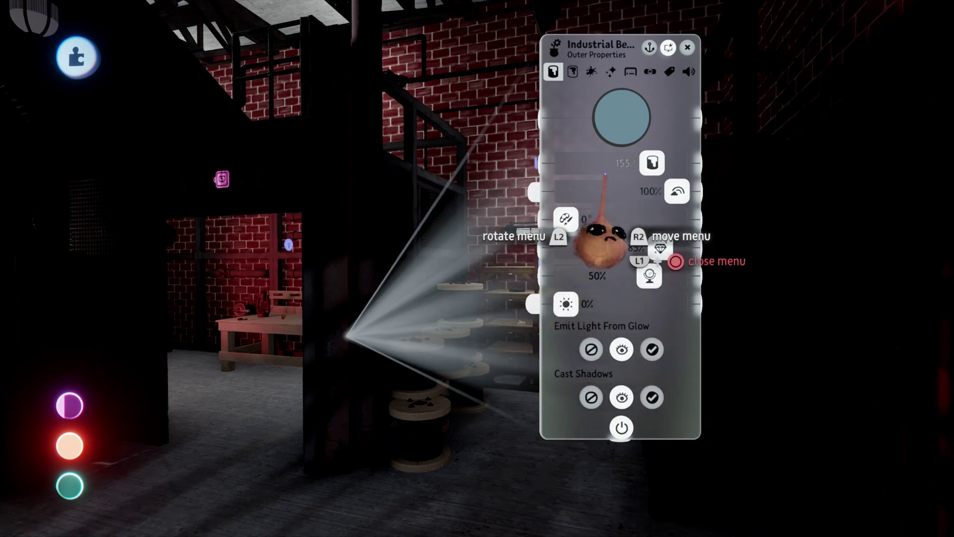
key("Escape")
Inspect the Shininess/Roughness and Waxiness/Metalness of the small sculpture in the dark corner beside the wooden shelves
middle_click_drag(550, 459, 500, 520)
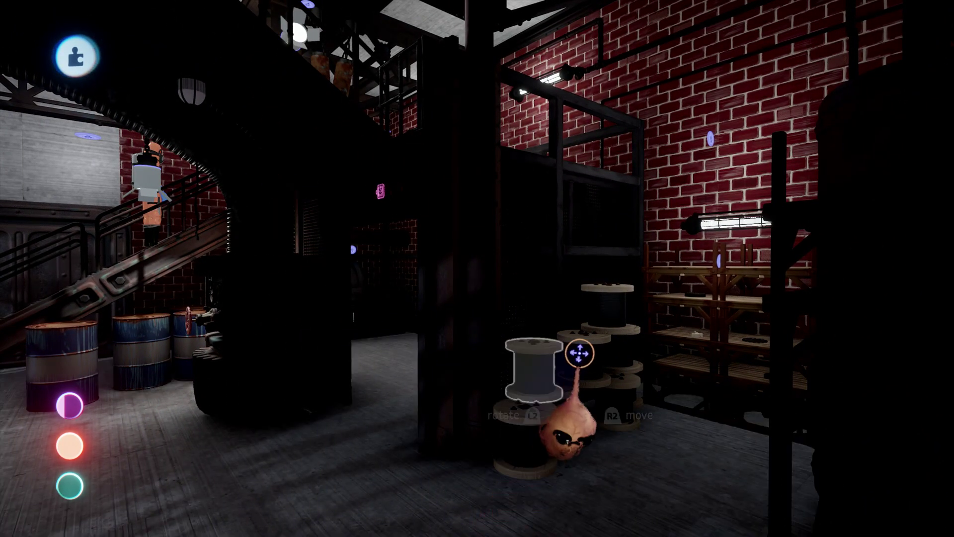
middle_click_drag(580, 353, 556, 399)
middle_click_drag(497, 264, 451, 520)
middle_click_drag(434, 483, 438, 458)
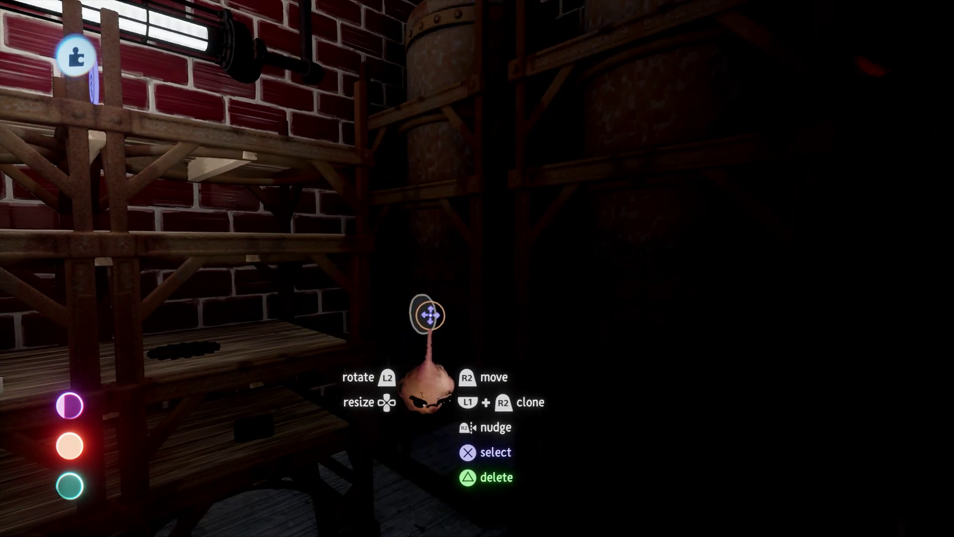
left_click(432, 319)
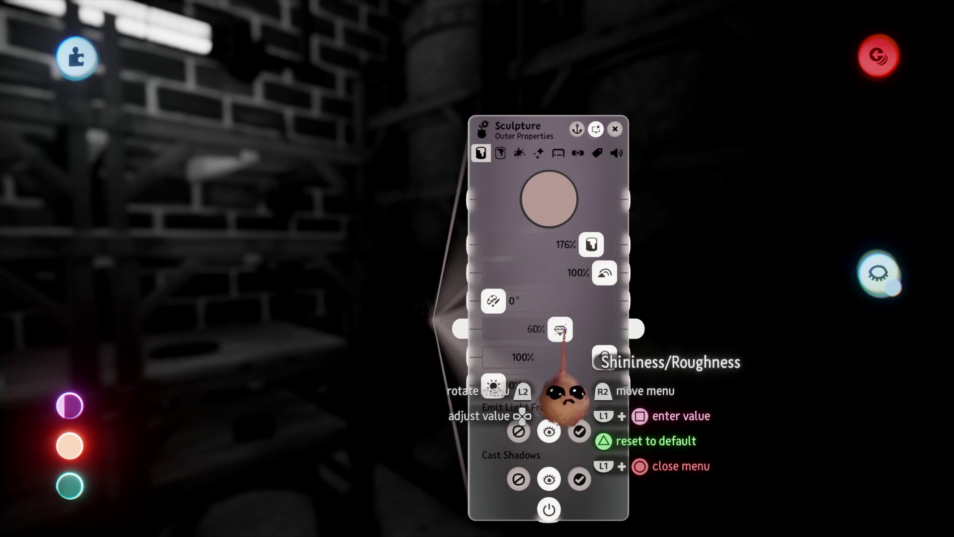
key("Escape")
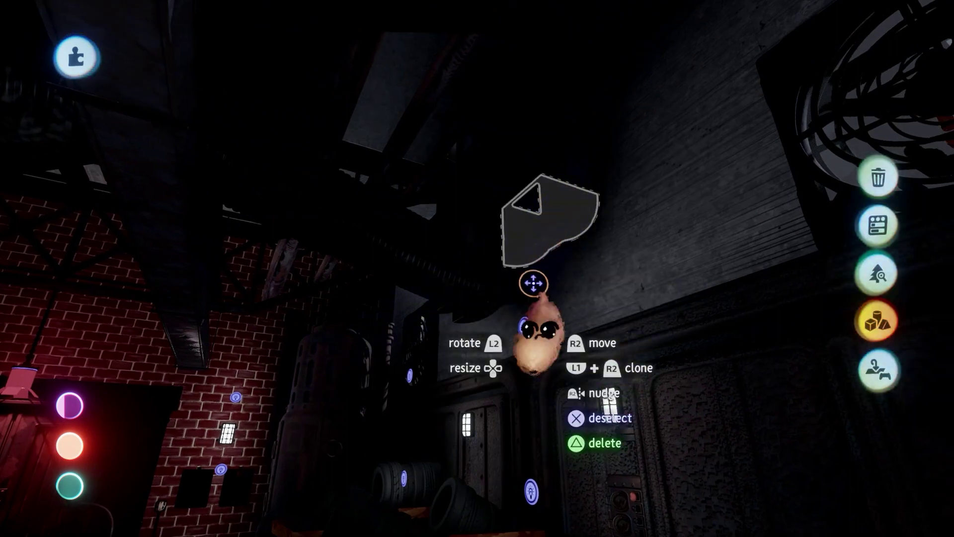
Select the hollow A/C duct pieces below the ceiling and set their Shininess/Roughness to 50%
left_click(534, 283)
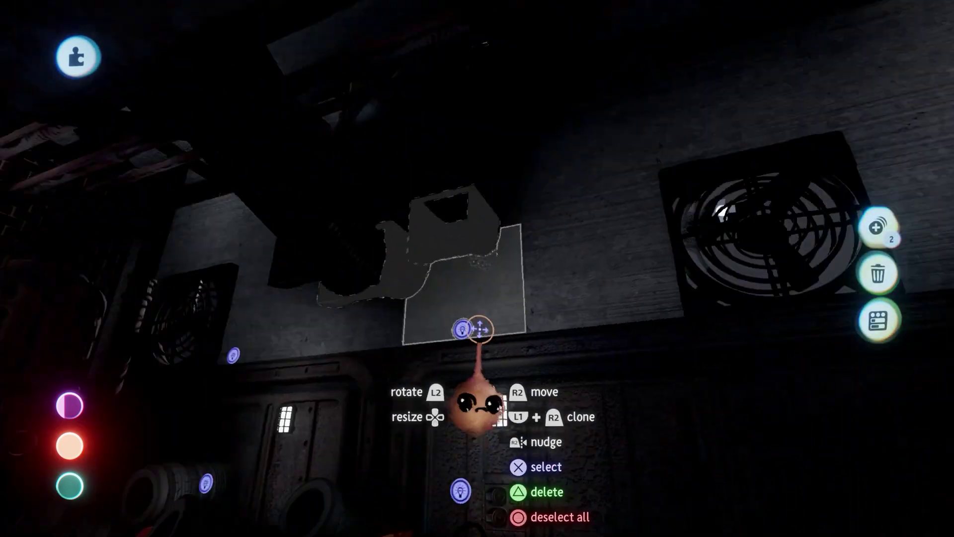
left_click(481, 330)
left_click(447, 137)
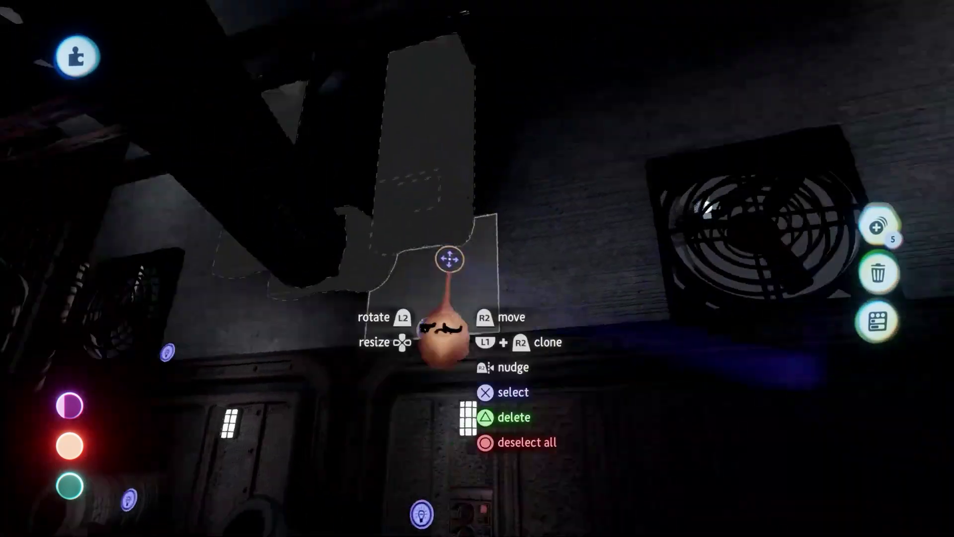
left_click(448, 257)
right_click(432, 204)
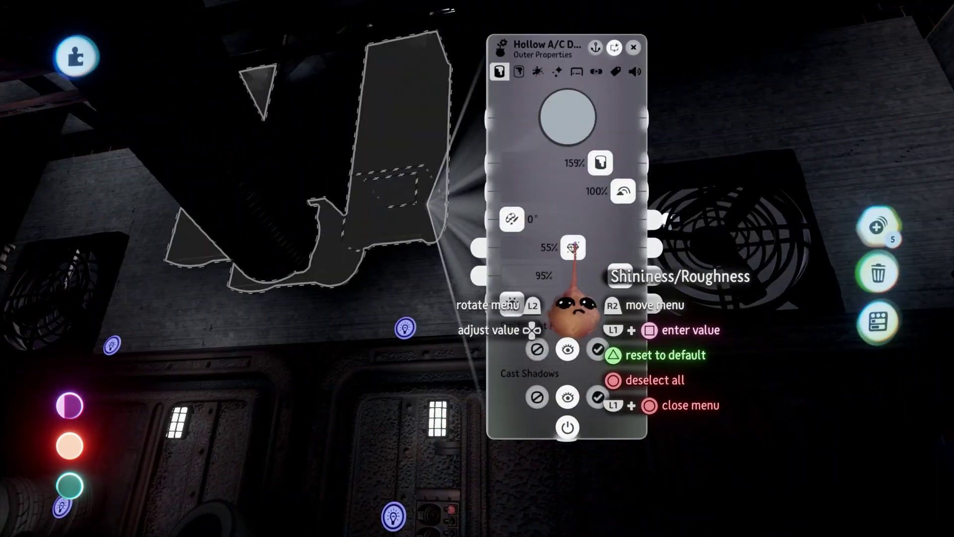
left_click_drag(575, 245, 570, 250)
key("Escape")
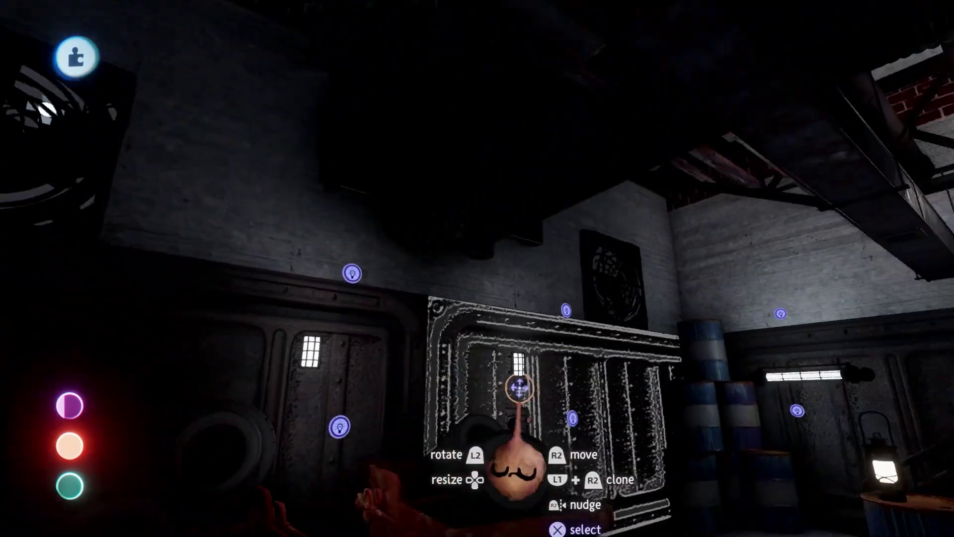
Select the three hollow A/C duct pieces below the ceiling and raise their Waxiness/Metalness to about 49%
left_click(534, 260)
left_click(562, 191)
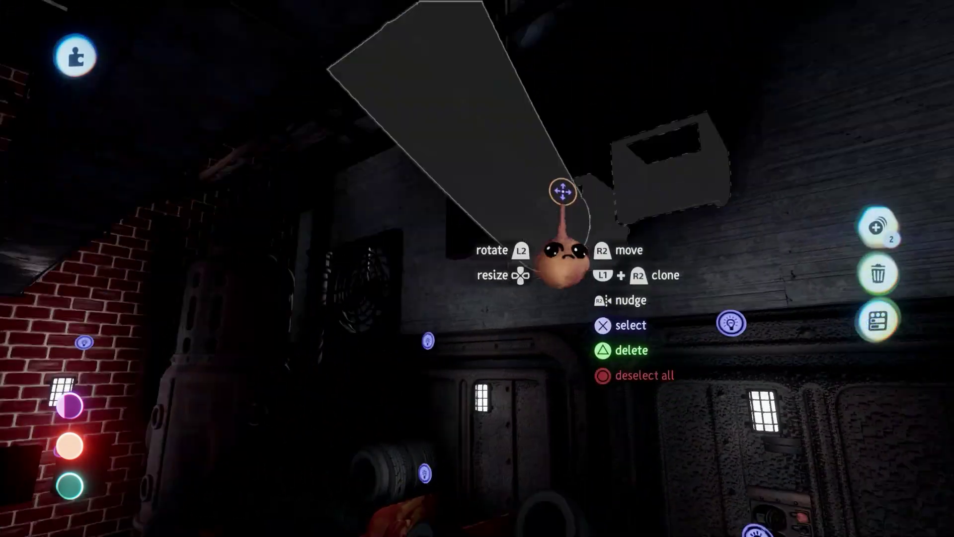
right_click(541, 232)
key("Escape")
key("Escape")
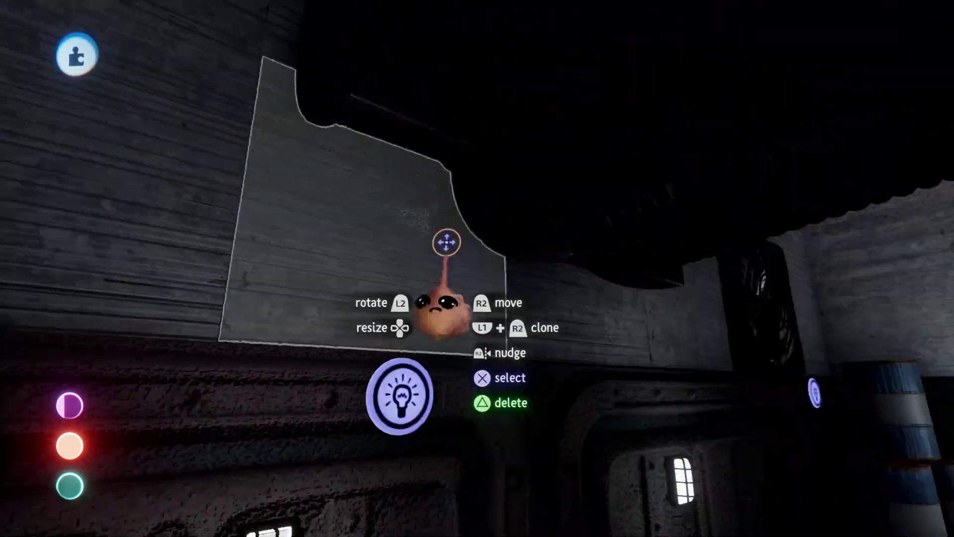
left_click(494, 171)
right_click(494, 170)
left_click_drag(396, 277, 390, 276)
key("Escape")
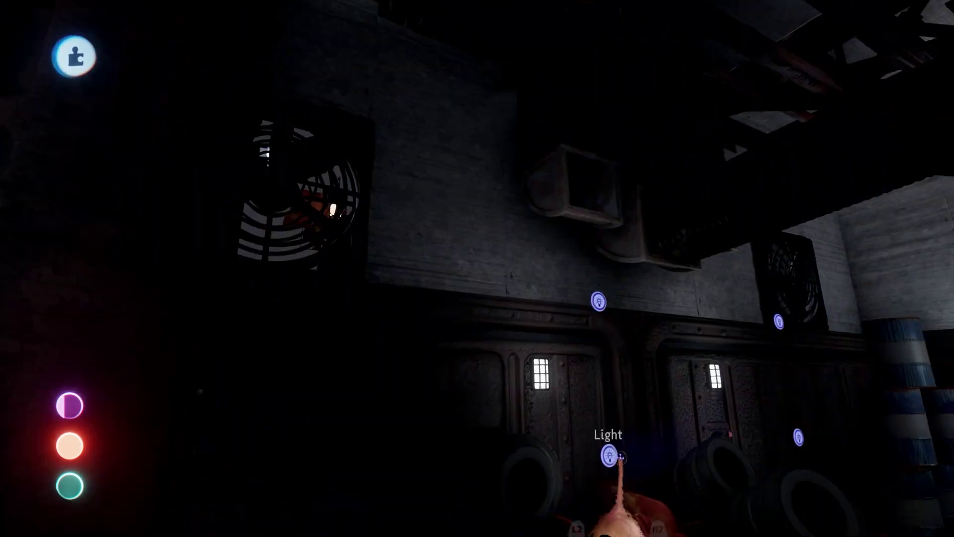
right_click(511, 232)
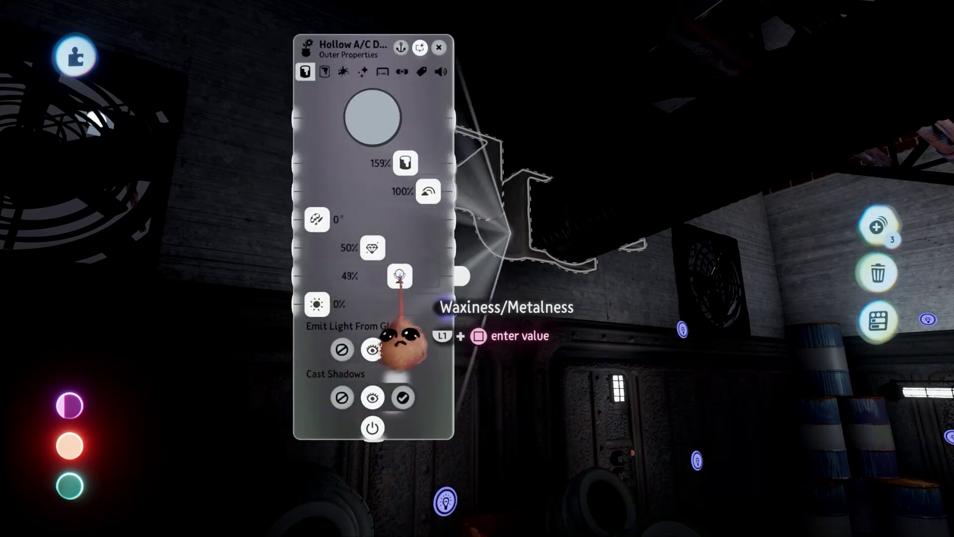
key("Escape")
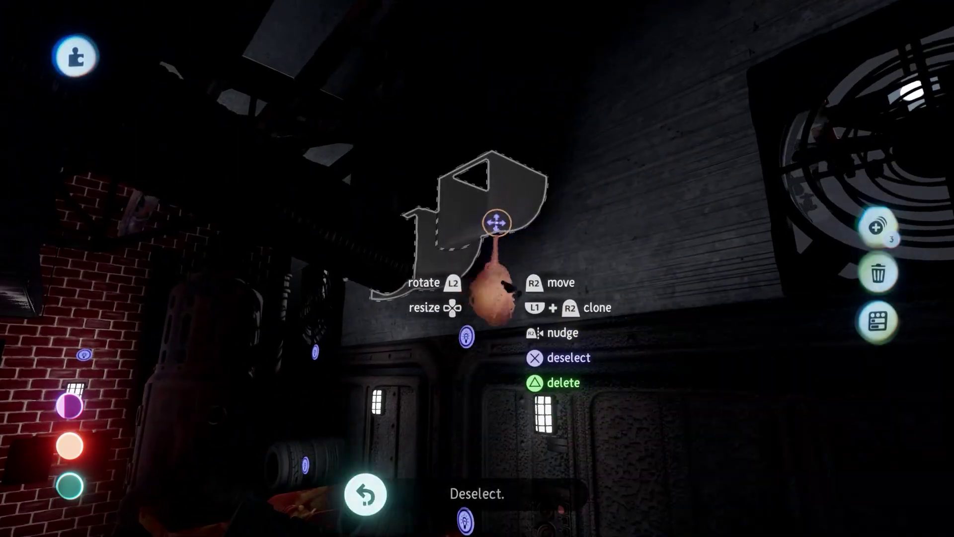
Set the hollow A/C duct pieces to 35% Shininess/Roughness and 65% Waxiness/Metalness
left_click(481, 209)
right_click(483, 211)
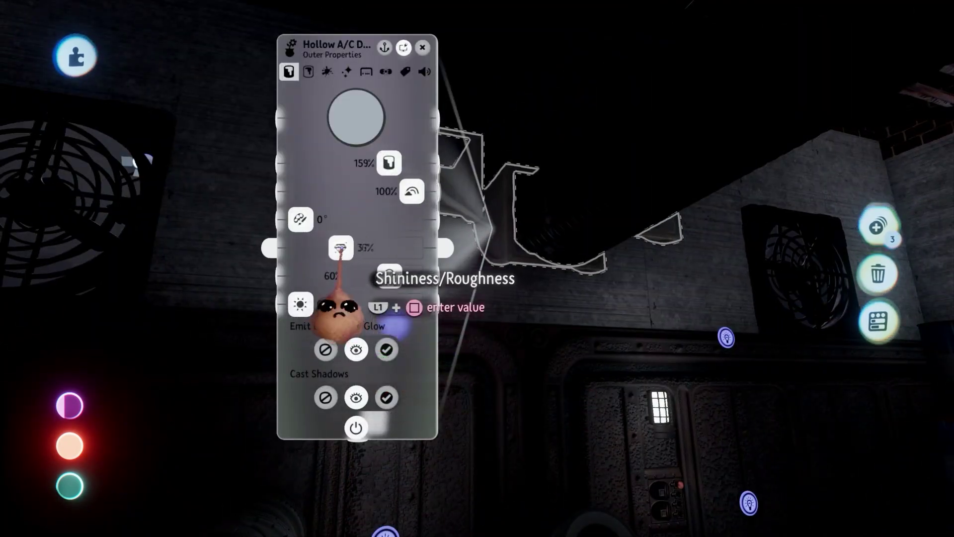
key("Escape")
middle_click_drag(383, 239, 424, 532)
left_click(333, 189)
right_click(332, 188)
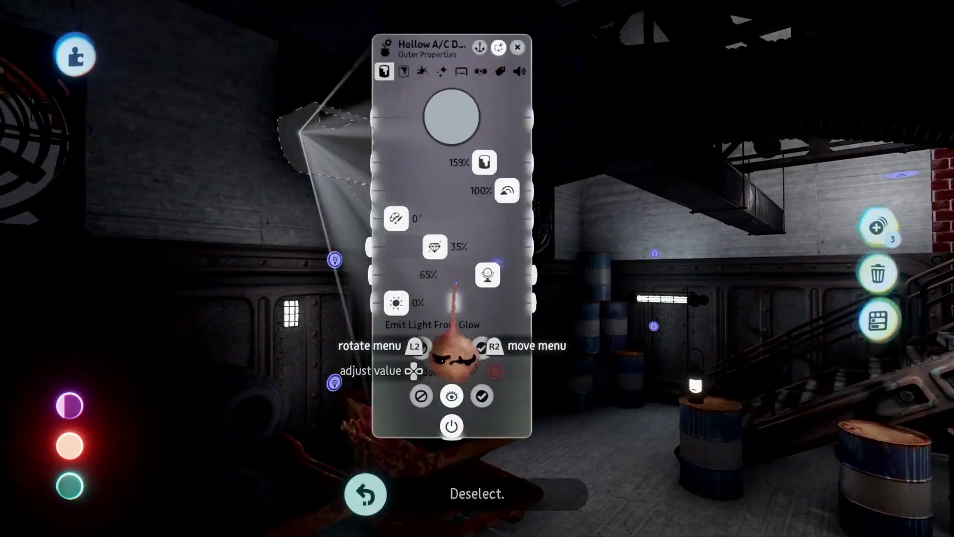
left_click_drag(440, 244, 435, 240)
key("Escape")
Lower the Shininess/Roughness of the hollow A/C duct pieces to 0% and check them against the wall
middle_click_drag(451, 219, 532, 513)
middle_click_drag(528, 459, 511, 472)
key("t")
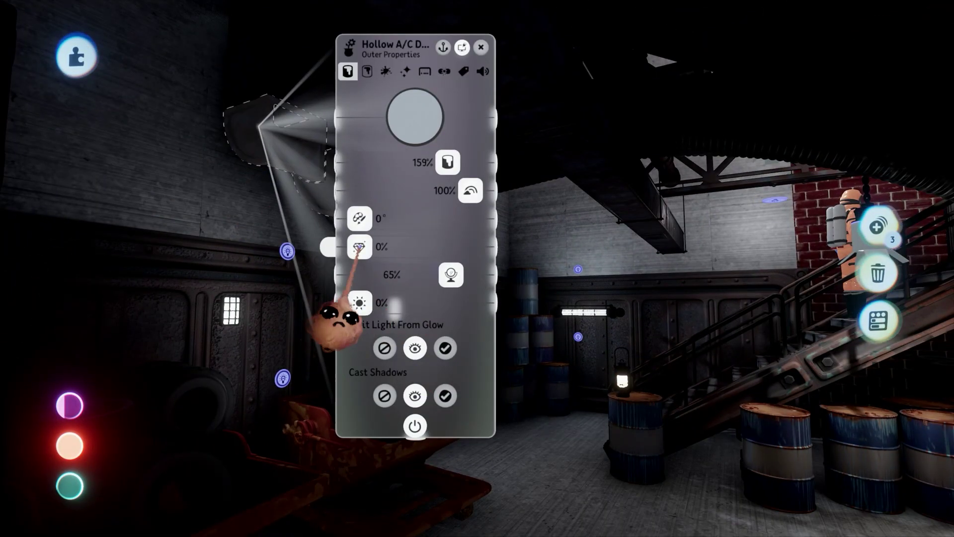
key("Escape")
middle_click_drag(558, 532, 620, 410)
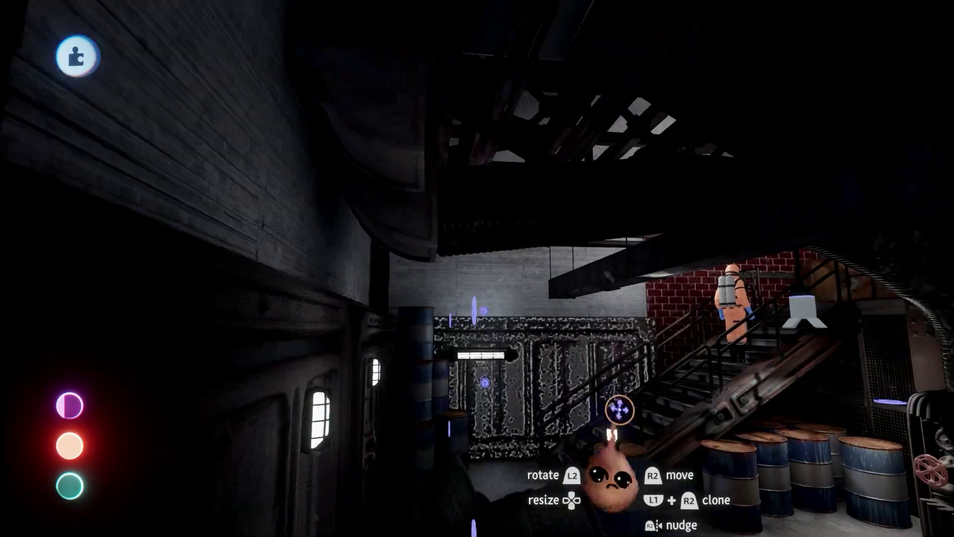
middle_click_drag(610, 477, 525, 455)
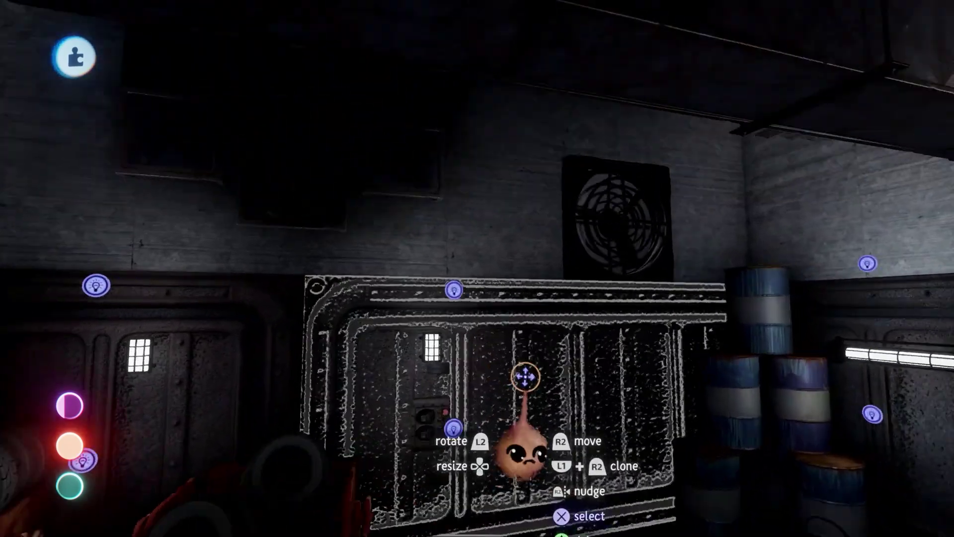
middle_click_drag(526, 377, 468, 524)
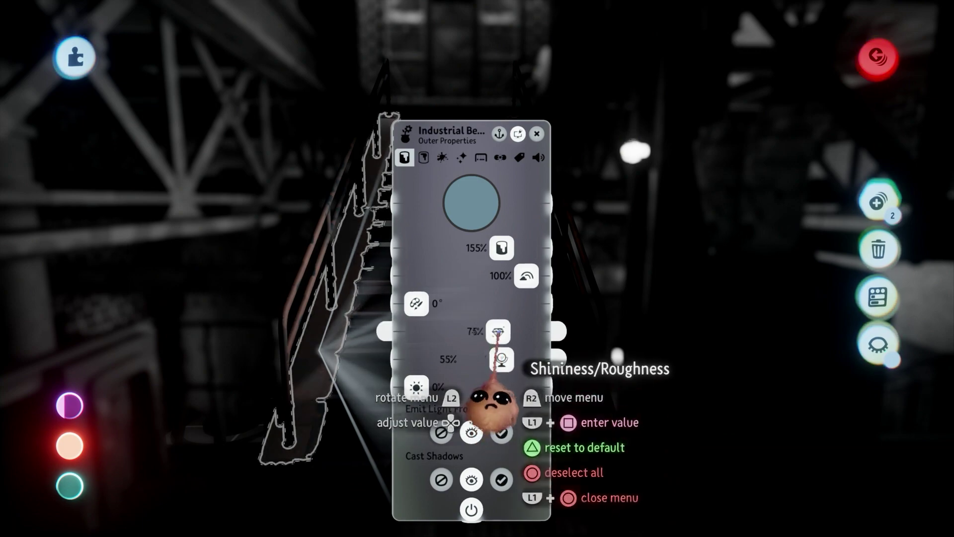
Set the staircase's industrial side beams to 85% Shininess/Roughness and about 47% Waxiness/Metalness
key("Escape")
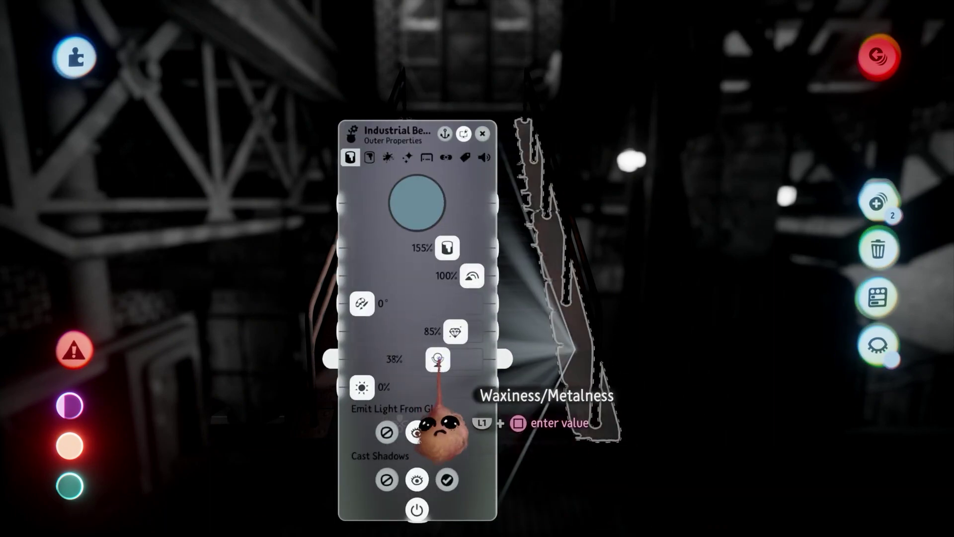
left_click_drag(439, 359, 441, 358)
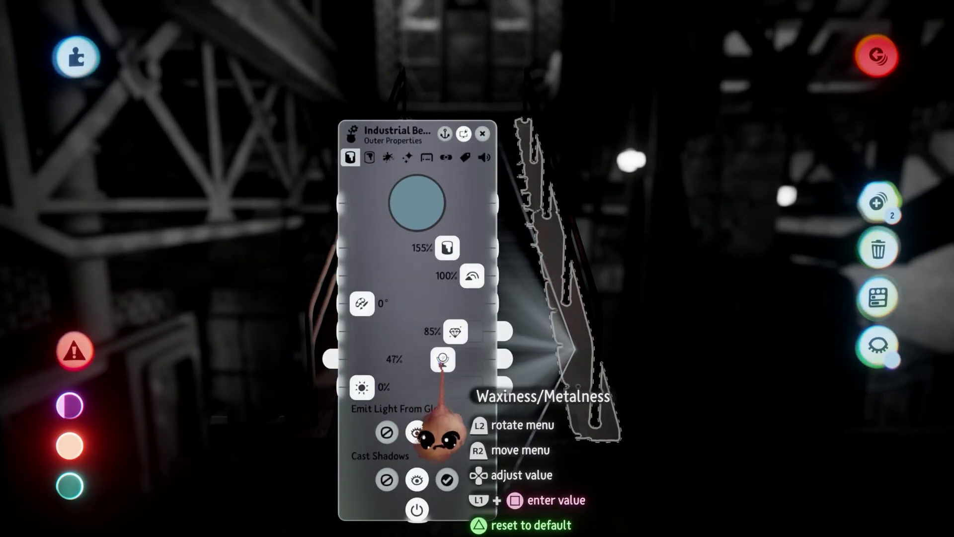
key("Escape")
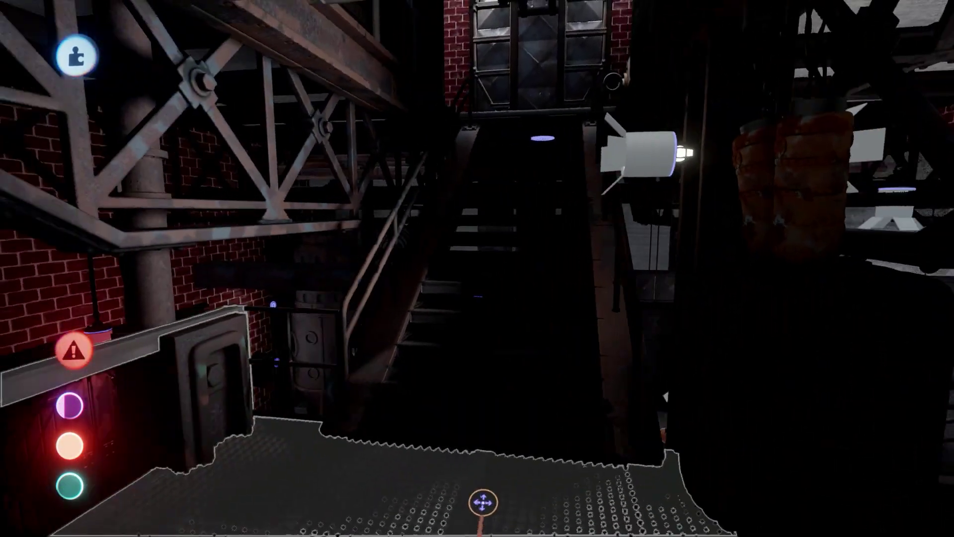
Lower the Shininess/Roughness of the staircase's industrial side beams to 60% and fine-tune their Waxiness/Metalness
left_click(615, 356)
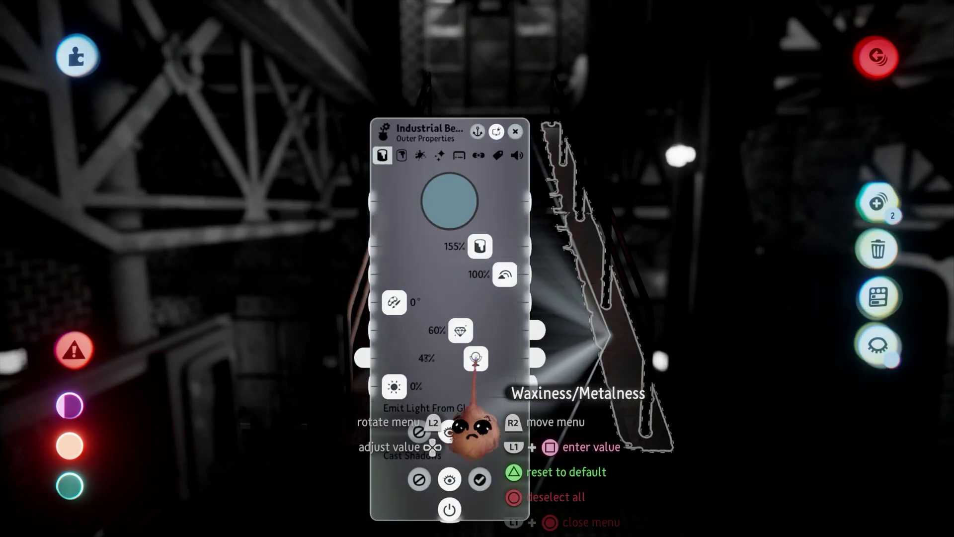
key("Escape")
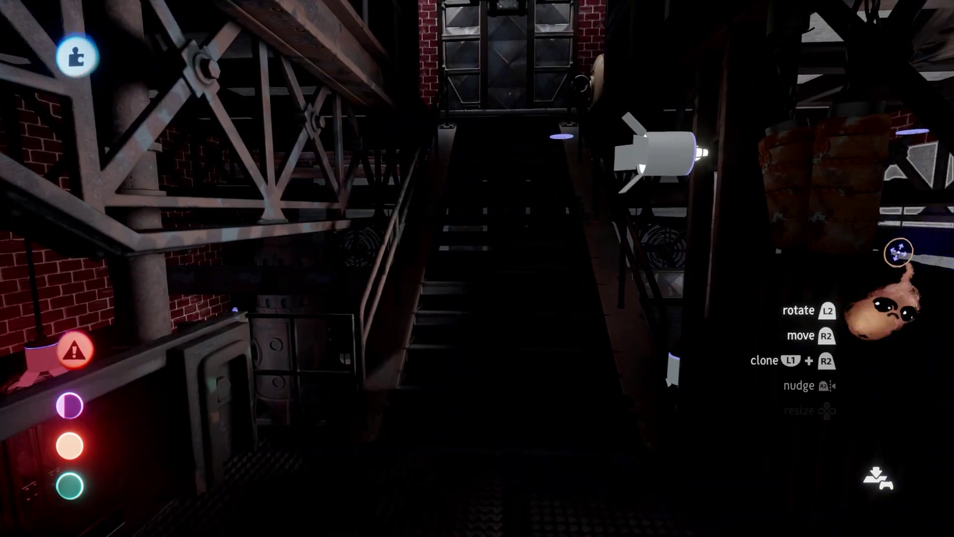
left_click(382, 328)
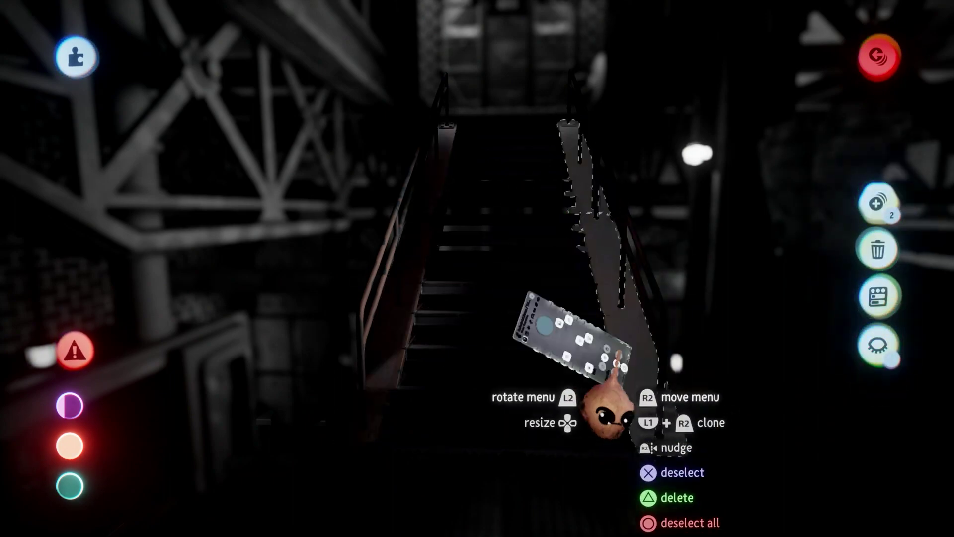
left_click_drag(501, 359, 504, 359)
key("Escape")
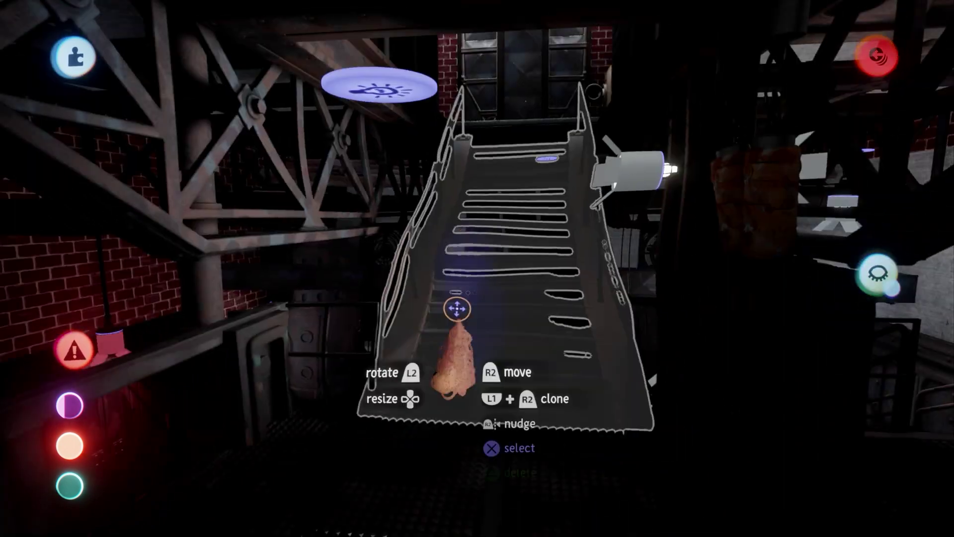
key("Escape")
left_click(393, 489)
key("Escape")
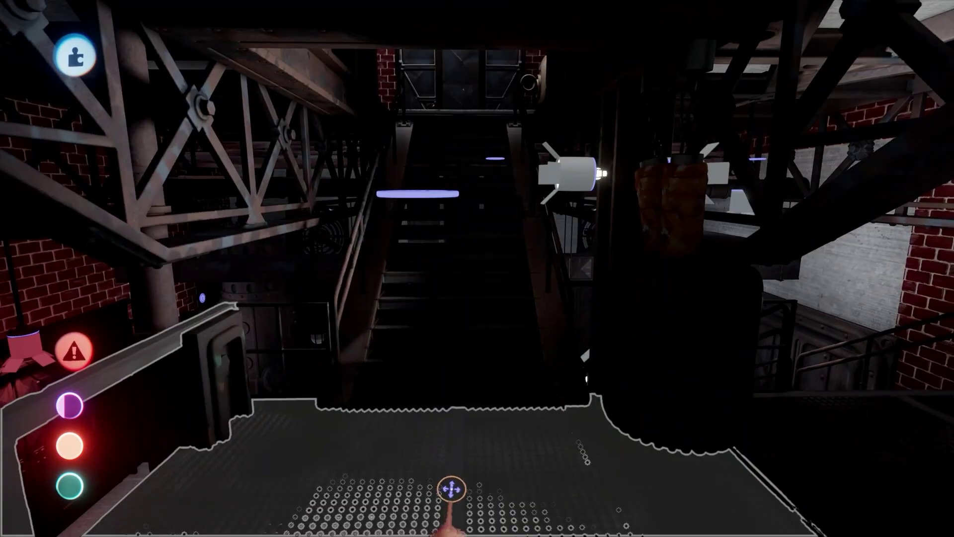
Scope into the staircase, select five of its treads and set them to 80% Shininess/Roughness and 99% Waxiness/Metalness
left_click(452, 469)
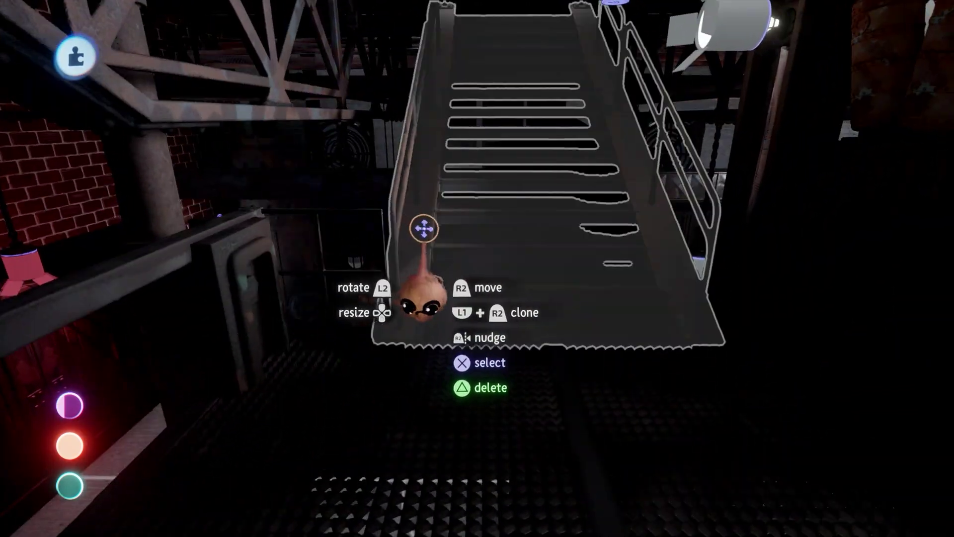
left_click(423, 229)
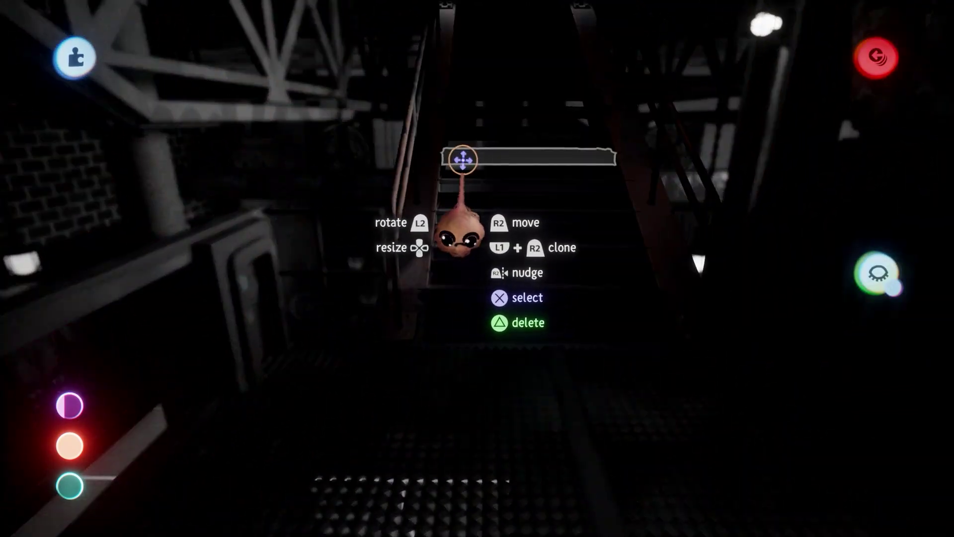
left_click(470, 248)
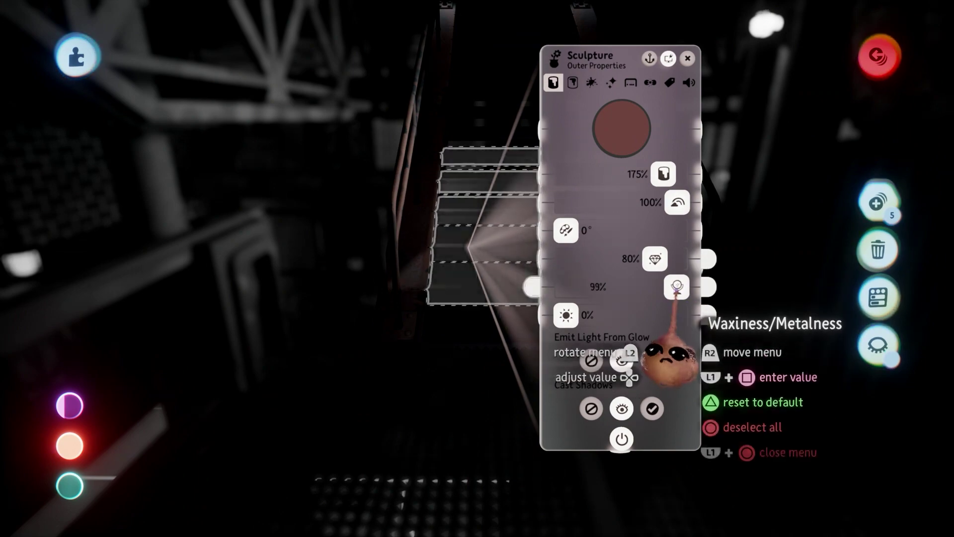
key("Escape")
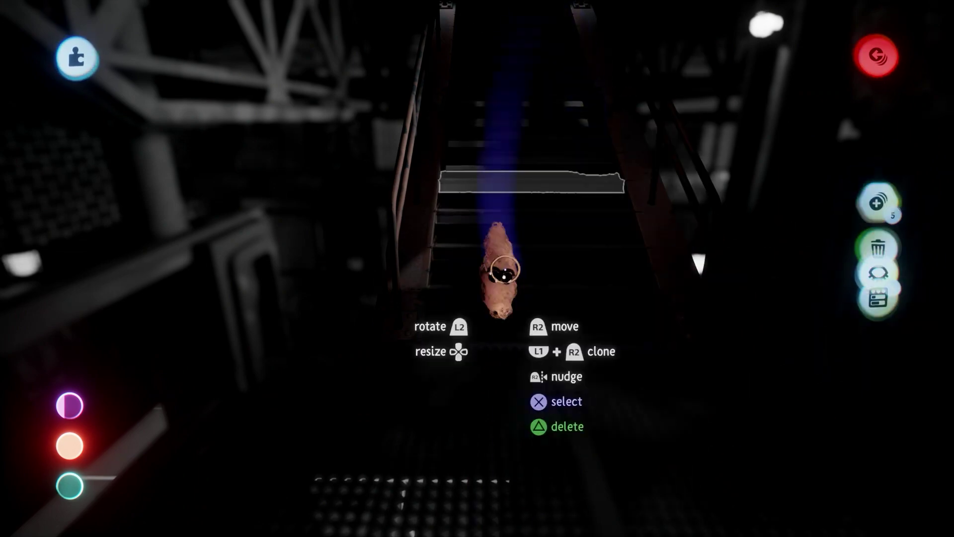
key("Escape")
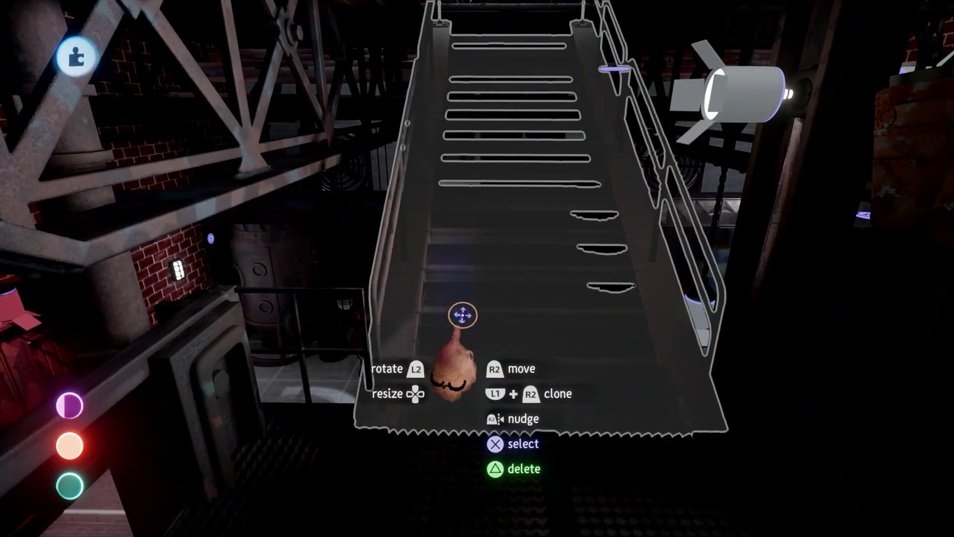
Select three lower treads of the staircase and set them to 75% Shininess/Roughness and 90% Waxiness/Metalness
double_click(450, 239)
key("t")
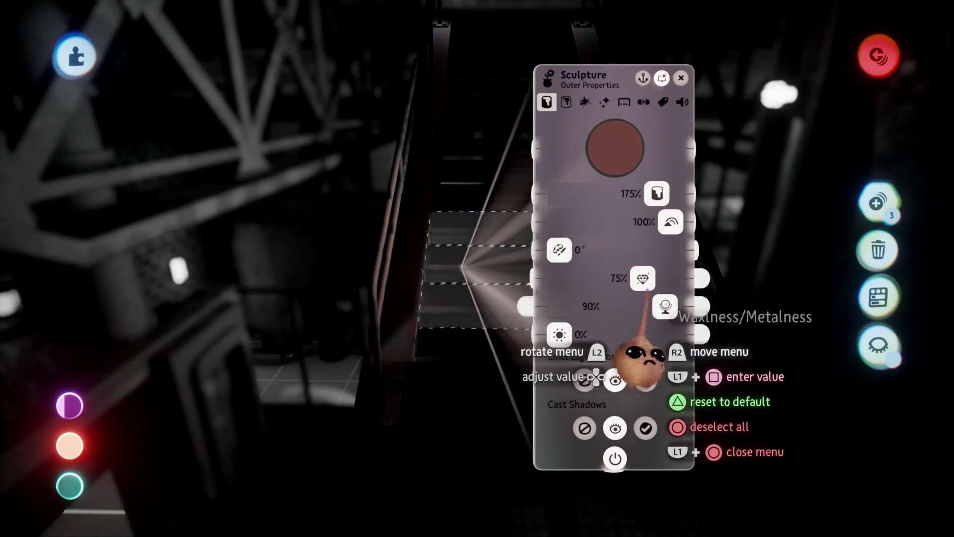
key("Escape")
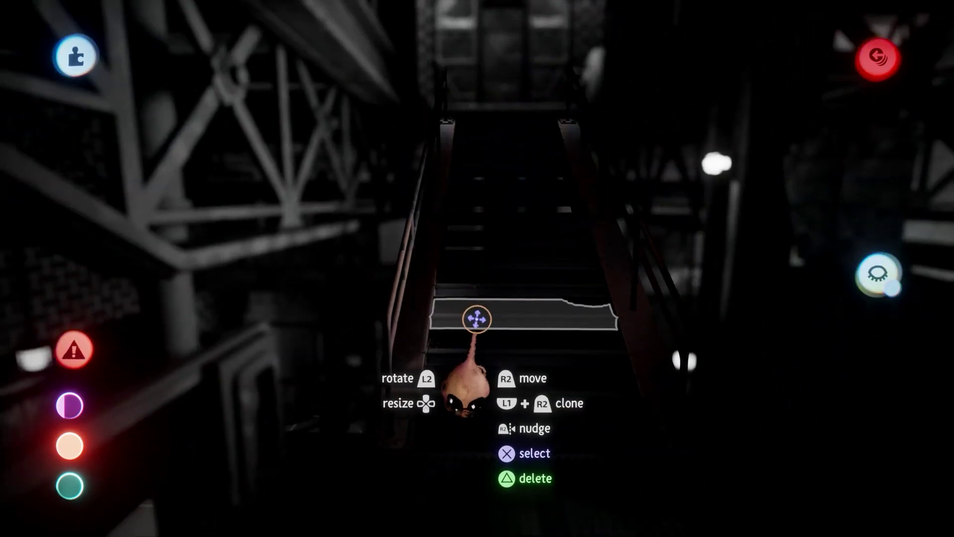
key("t")
key("Escape")
key("Escape")
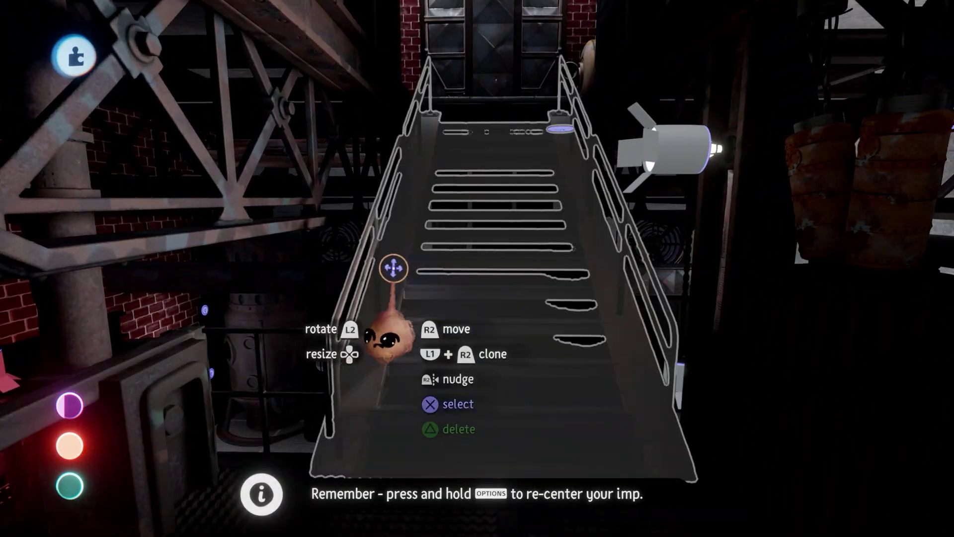
Scope back into the staircase and raise the Waxiness/Metalness of its treads to 95%
left_click(394, 269)
key("t")
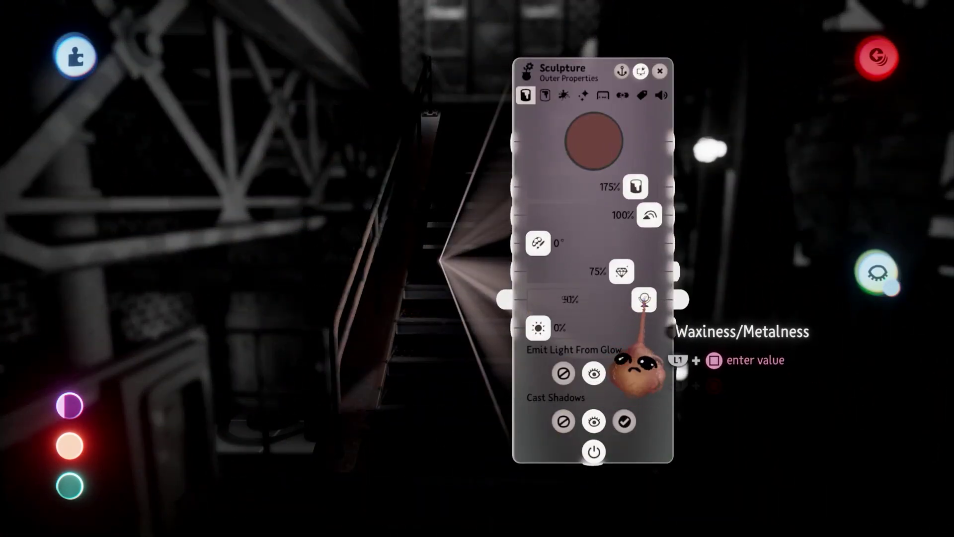
key("Escape")
key("Escape")
left_click(452, 398)
key("t")
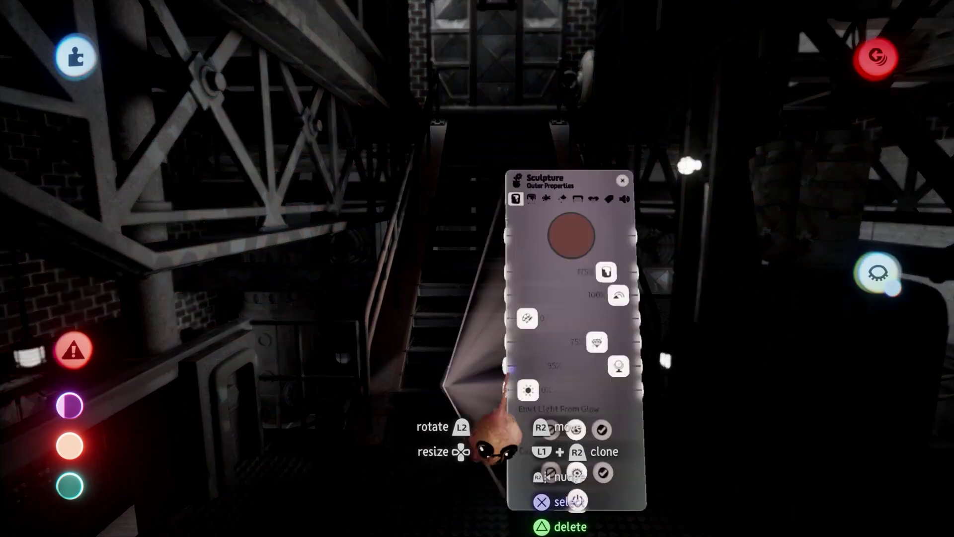
key("Escape")
key("Escape")
Lower the Waxiness/Metalness of the stair treads to 85% and check the staircase from several angles
middle_click_drag(479, 503, 474, 447)
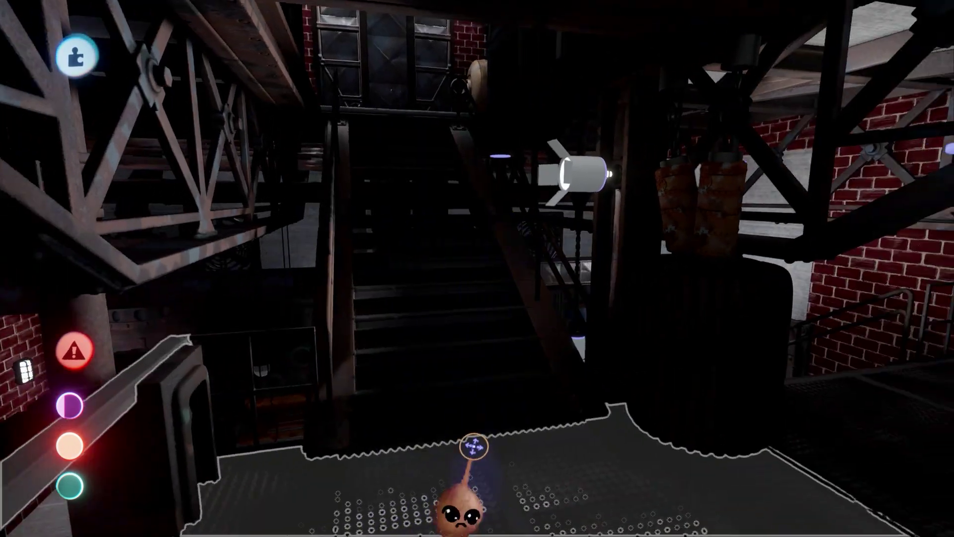
middle_click_drag(644, 420, 375, 251)
key("t")
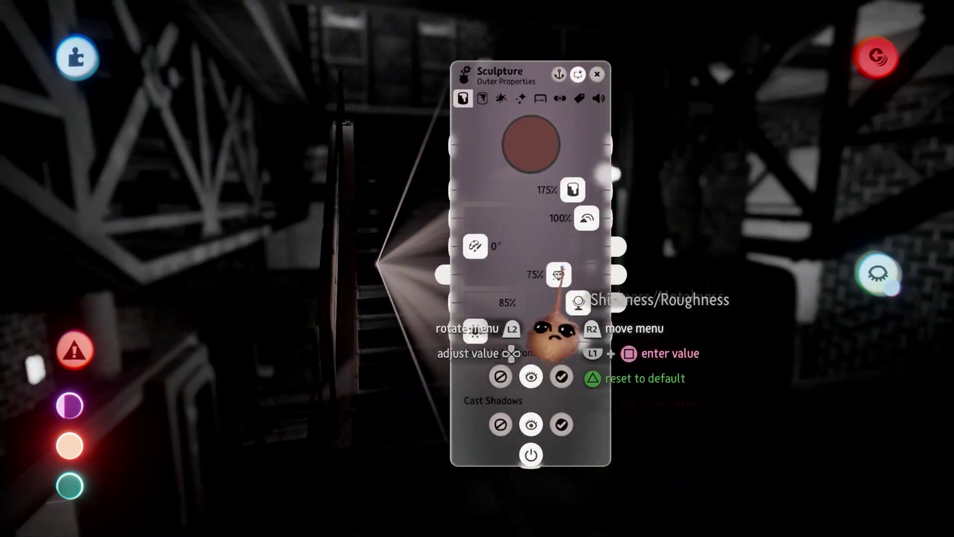
key("Escape")
key("Escape")
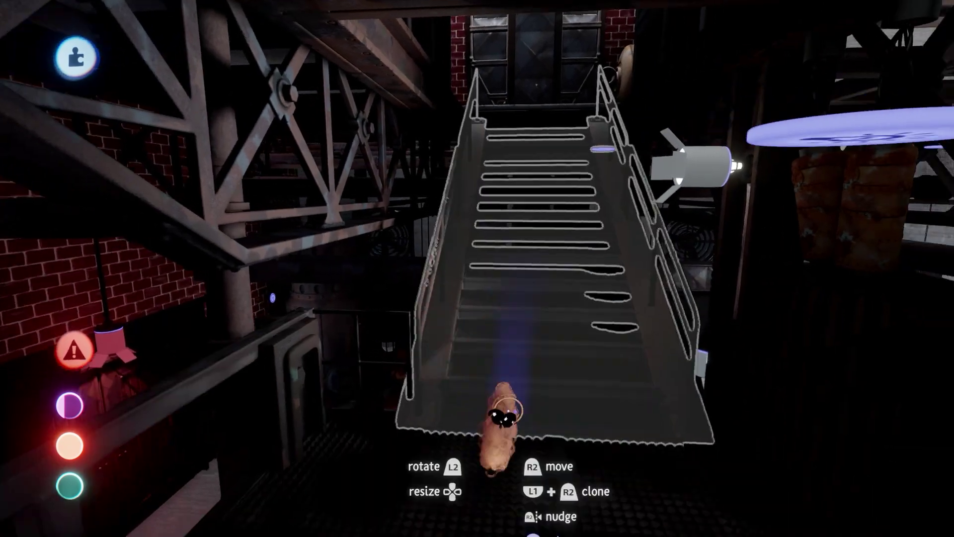
middle_click_drag(507, 390, 583, 442)
middle_click_drag(583, 122, 477, 437)
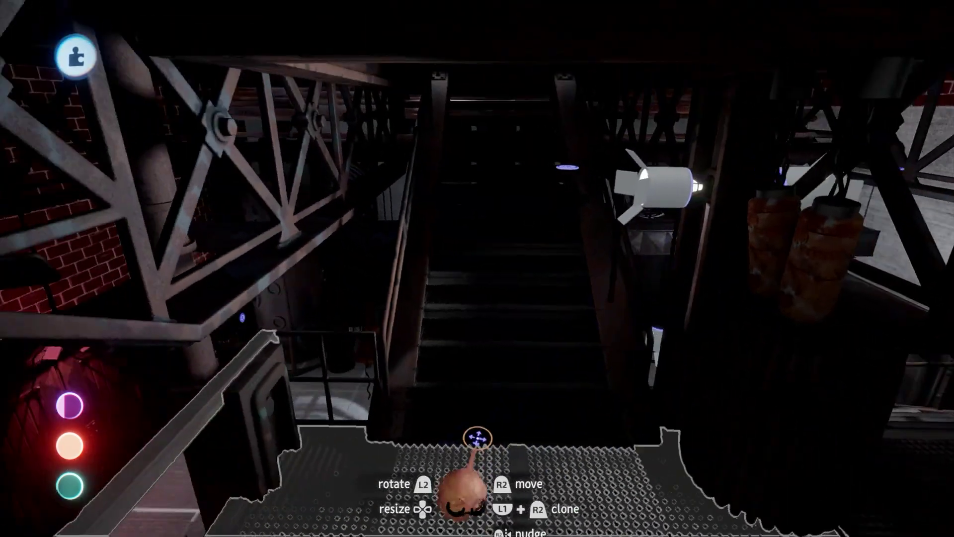
Scope into the machinery behind the large gears, check its low metal piece near the floor and leave the group
key("t")
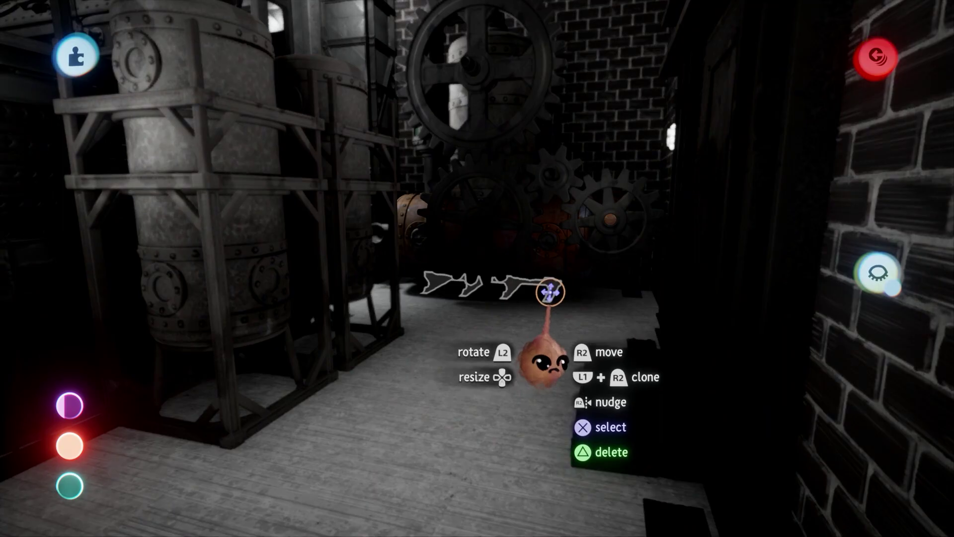
left_click(550, 292)
key("Escape")
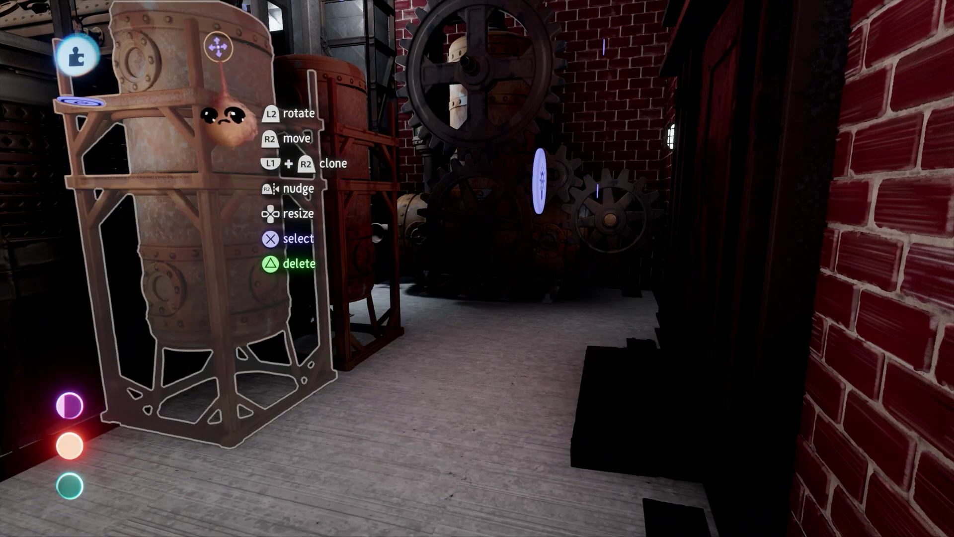
Scope into the machinery behind the gears and set its low floor-level piece to 50% Shininess/Roughness and -74% Waxiness/Metalness
left_click(550, 294)
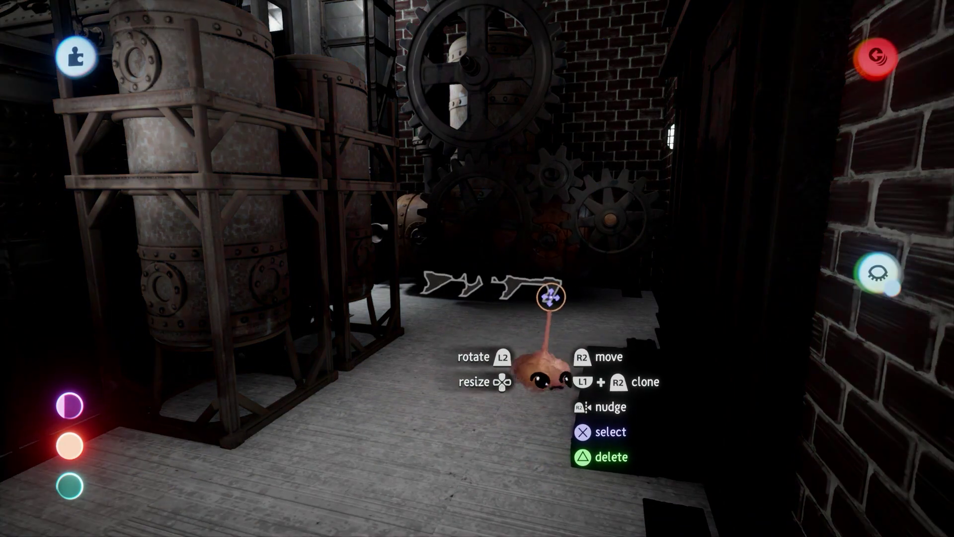
left_click_drag(382, 326, 430, 307)
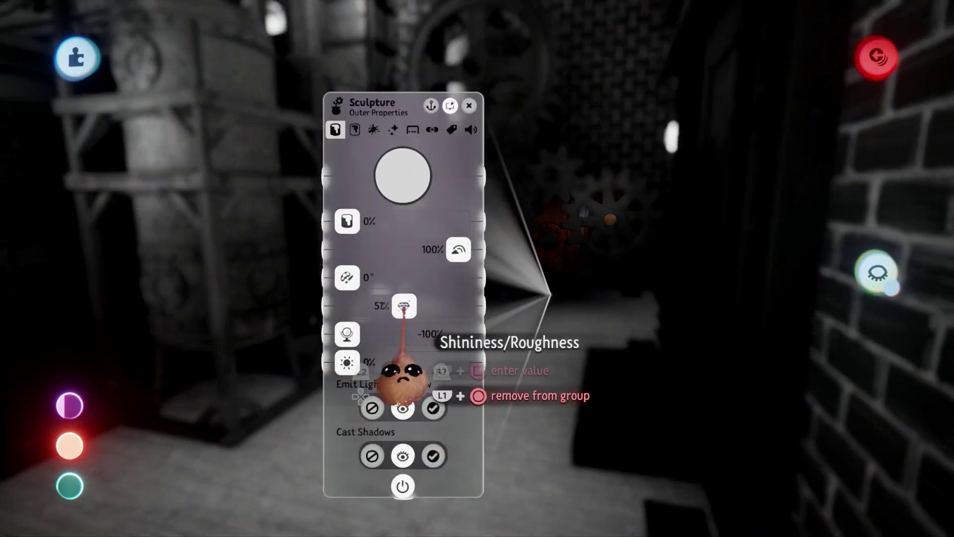
key("Escape")
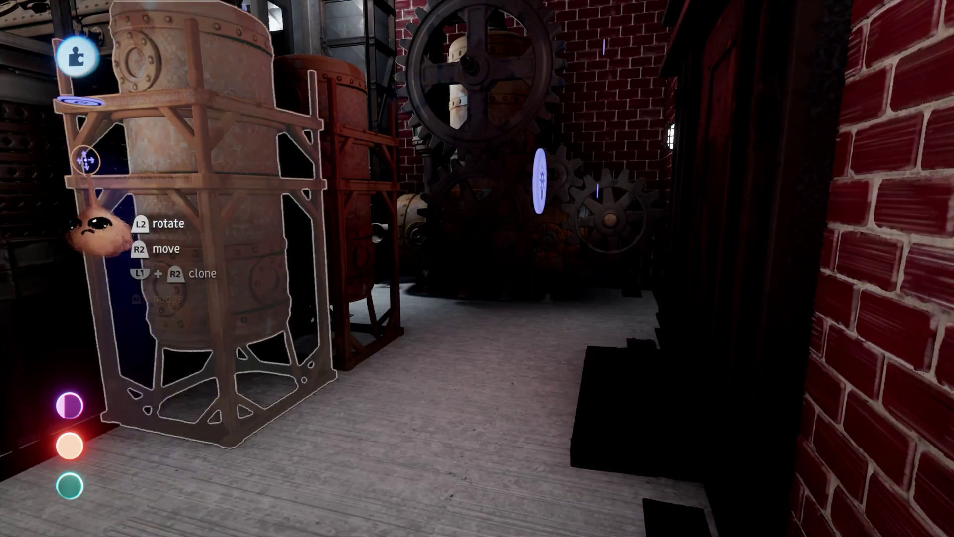
left_click(550, 299)
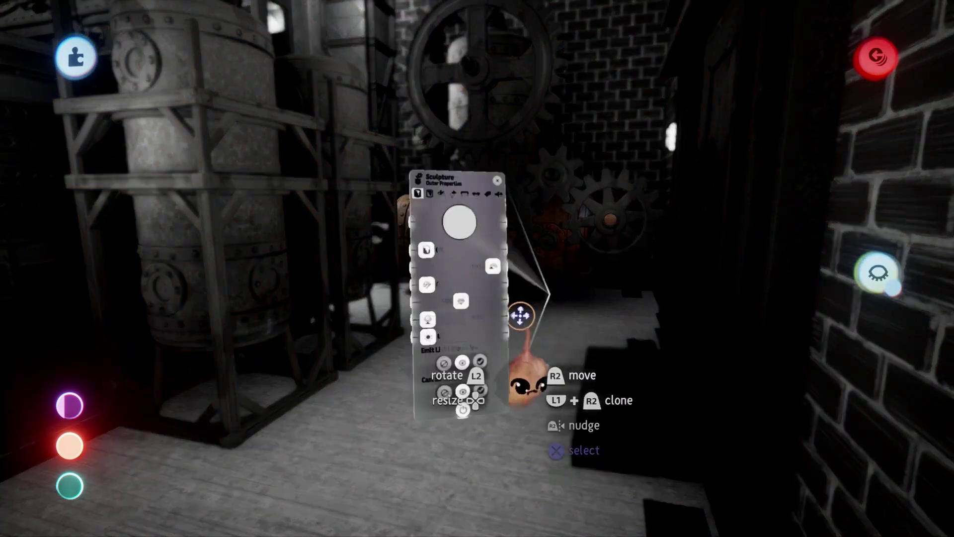
left_click_drag(347, 332, 361, 333)
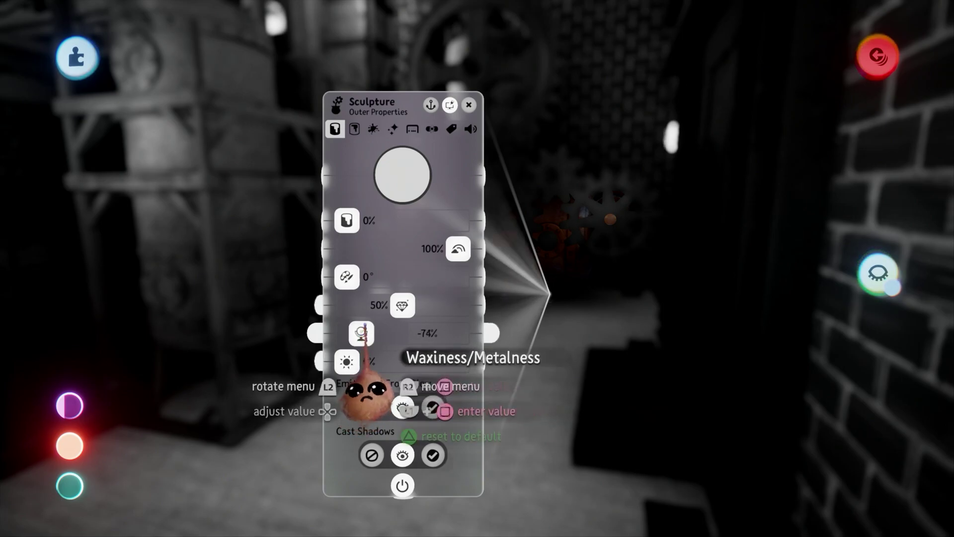
key("Escape")
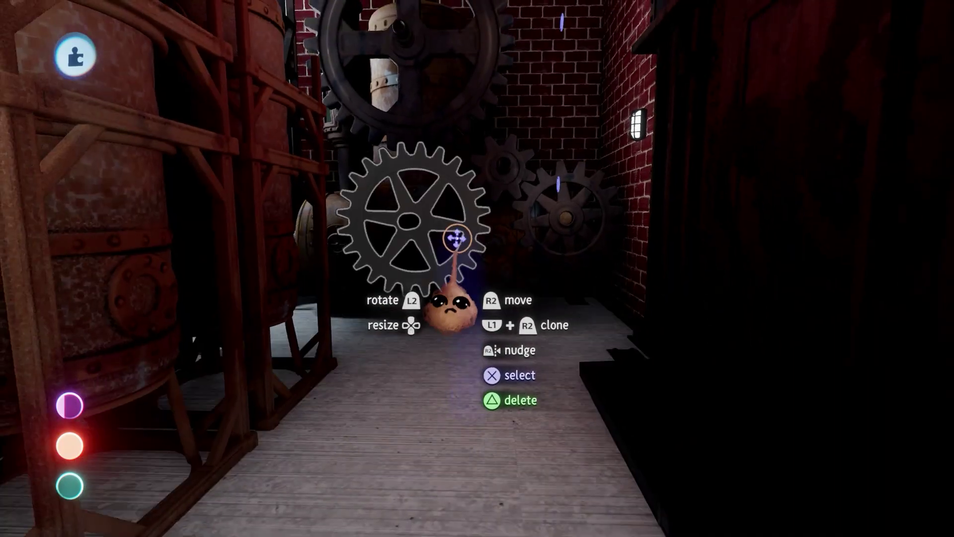
Set the spoked gear in front of the machinery to 80% Shininess/Roughness and 85% Waxiness/Metalness
left_click(468, 231)
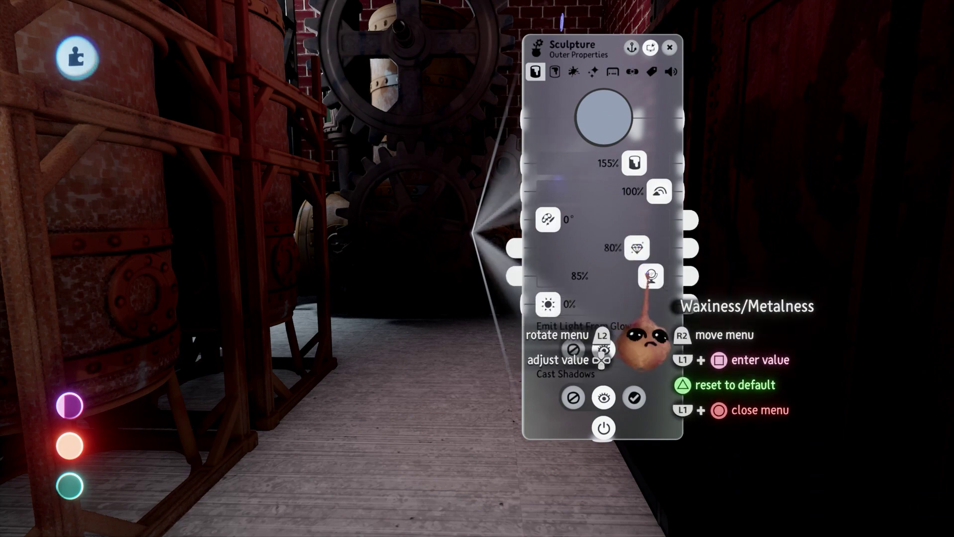
key("Escape")
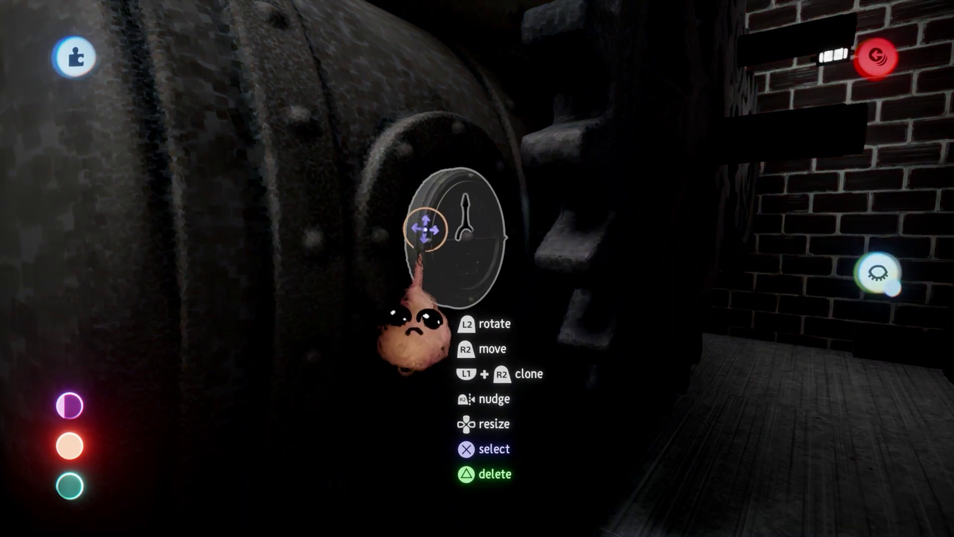
Scope into the riveted boiler, set its round gauge to 80% Shininess/Roughness and 100% Waxiness/Metalness, and leave the group
left_click(426, 228)
mouse_move(526, 60)
left_mouse_down()
mouse_move(586, 75)
mouse_move(665, 74)
left_mouse_up()
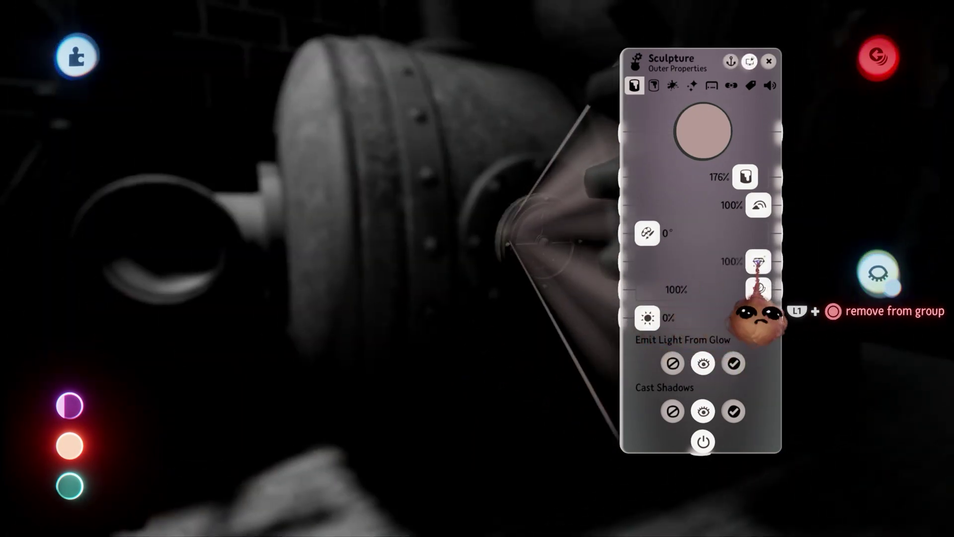
key("ctrl+z")
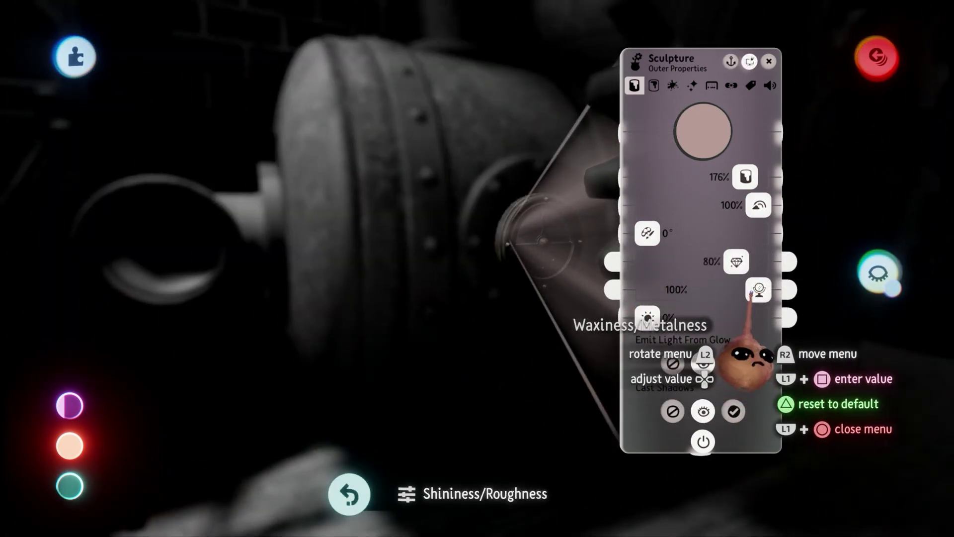
key("Escape")
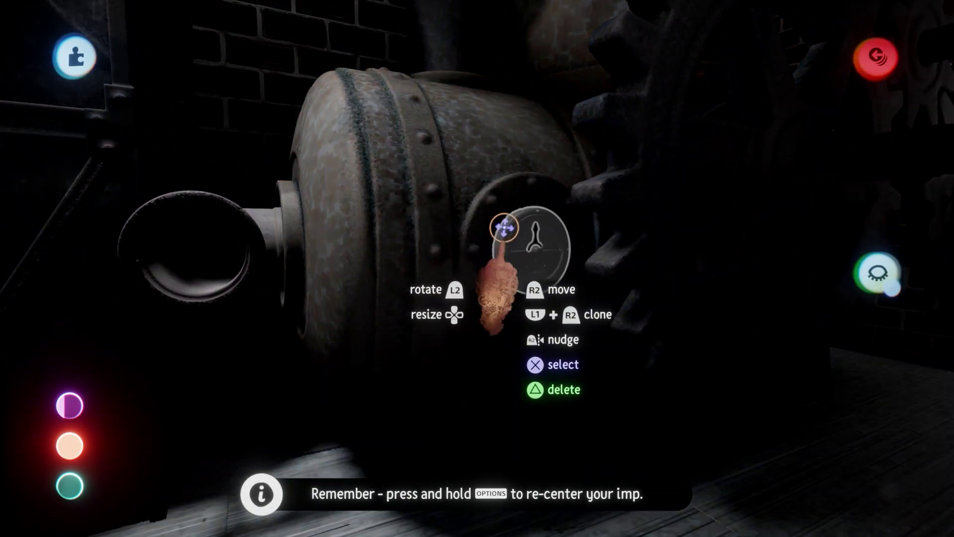
left_click(504, 224)
left_click_drag(437, 277, 432, 277)
key("Escape")
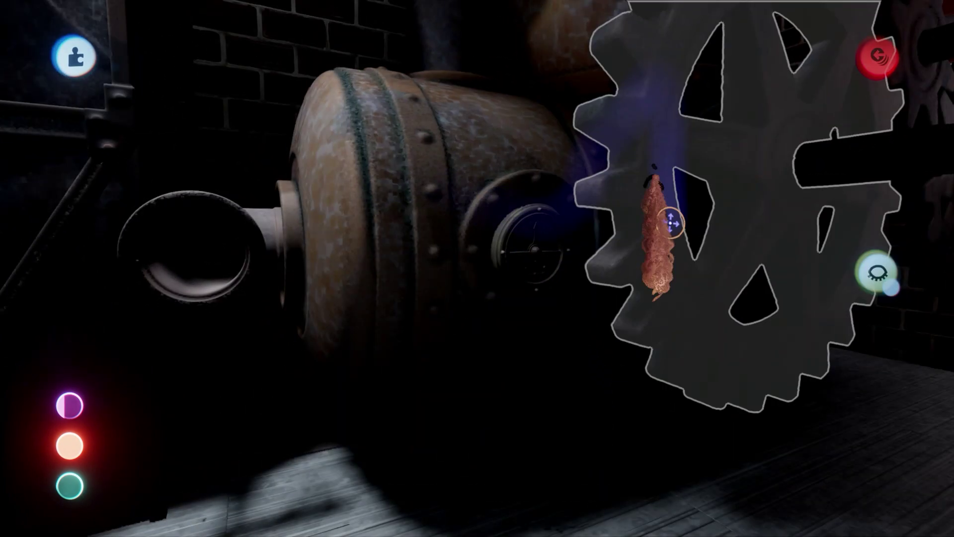
key("Escape")
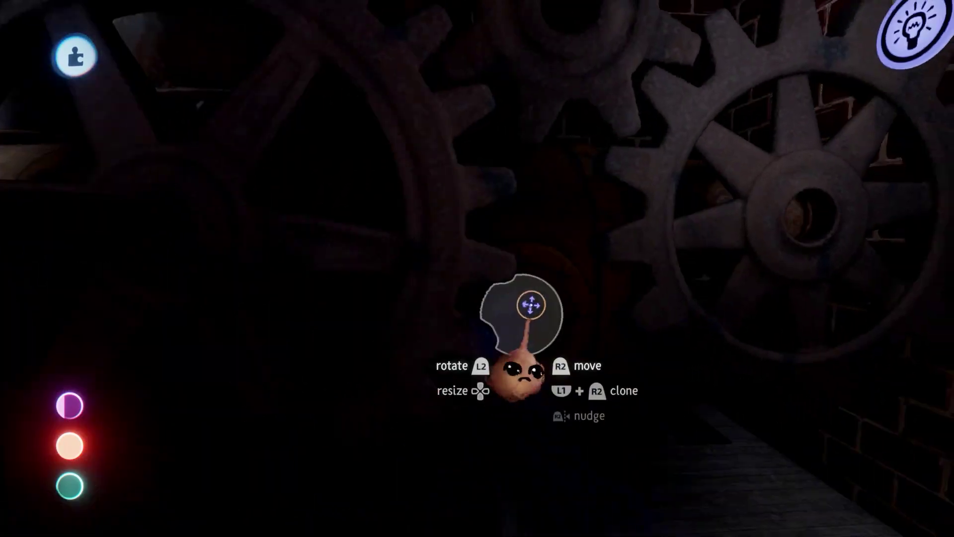
Scope into the machinery beneath the gears and set its round gauge to 75% Shininess/Roughness and 75% Waxiness/Metalness
left_click(546, 315)
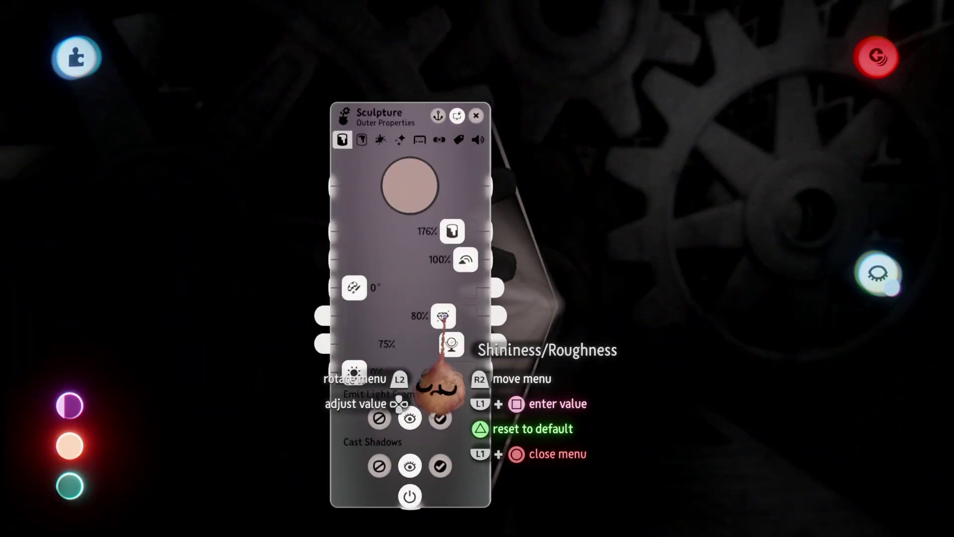
key("Escape")
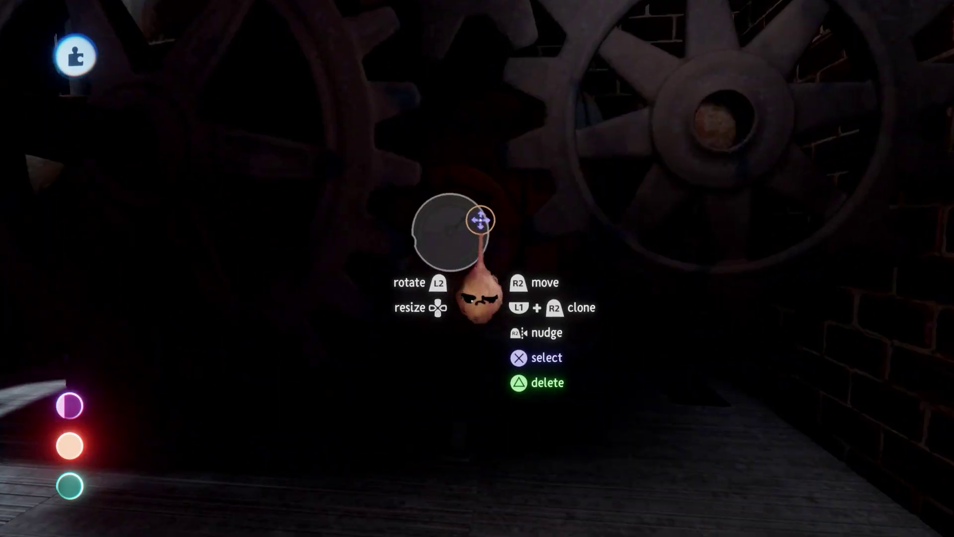
left_click(481, 225)
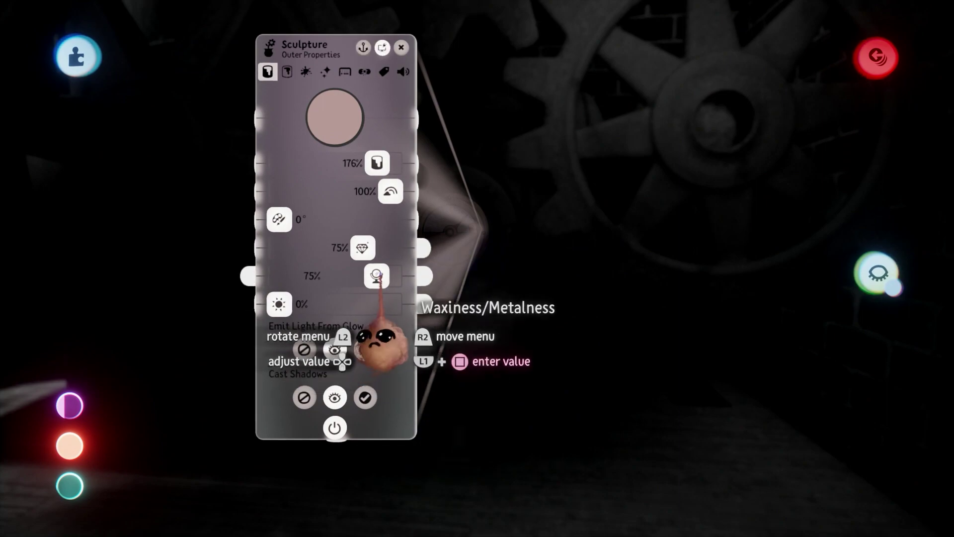
key("Escape")
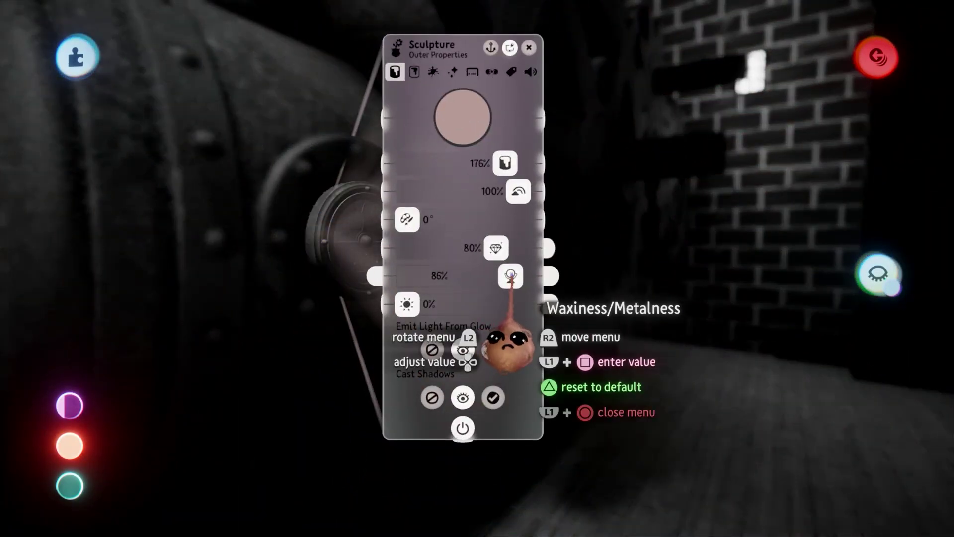
Set Waxiness/Metalness to 86% on the riveted boiler's gauge and to 80% on the gauge beneath the gears
key("Escape")
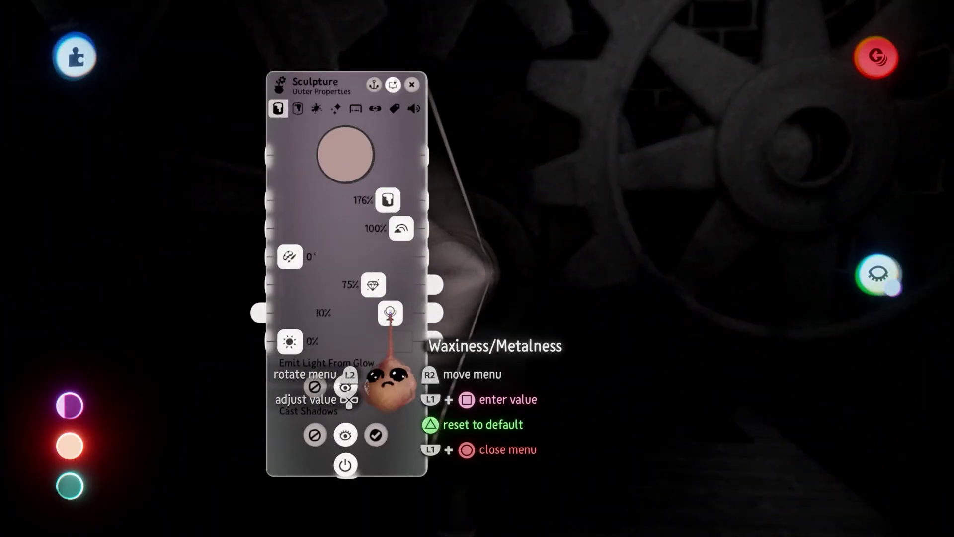
key("Escape")
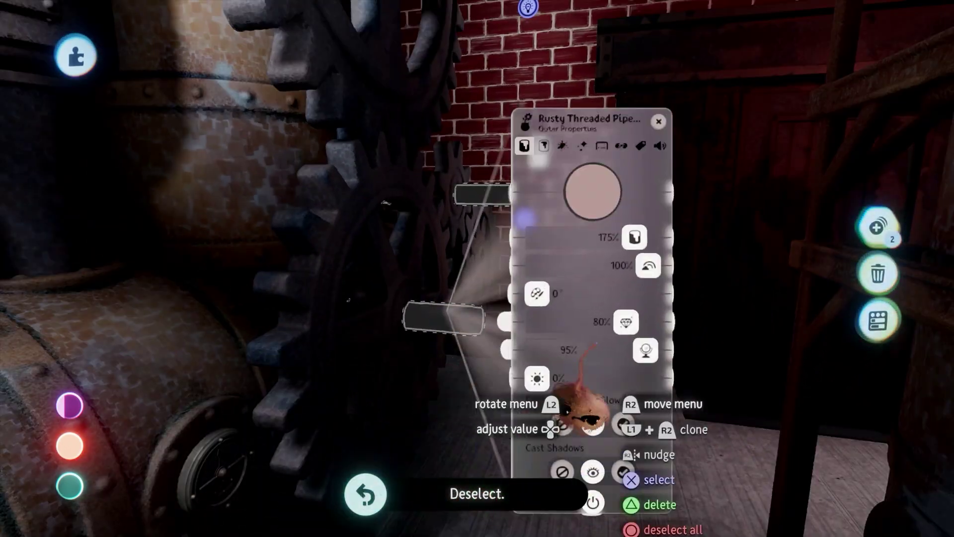
Set the Rusty Threaded Pipe axle at the gears to 80% Shininess/Roughness and 90% Waxiness/Metalness
key("Escape")
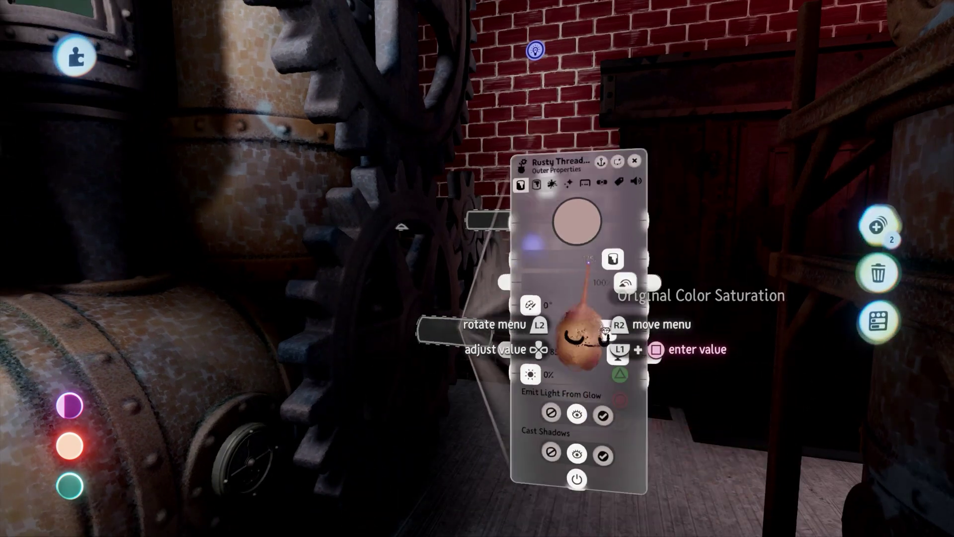
key("Escape")
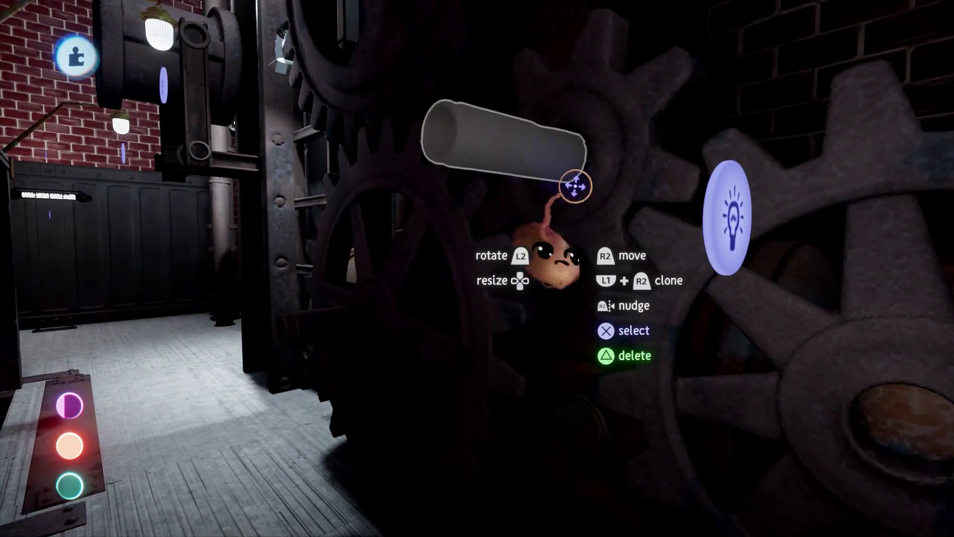
left_click(505, 123)
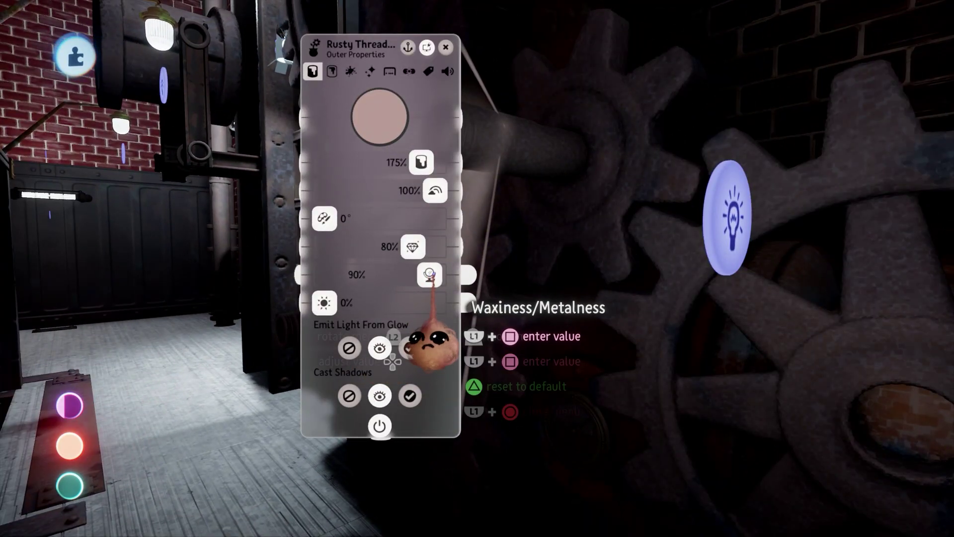
key("Escape")
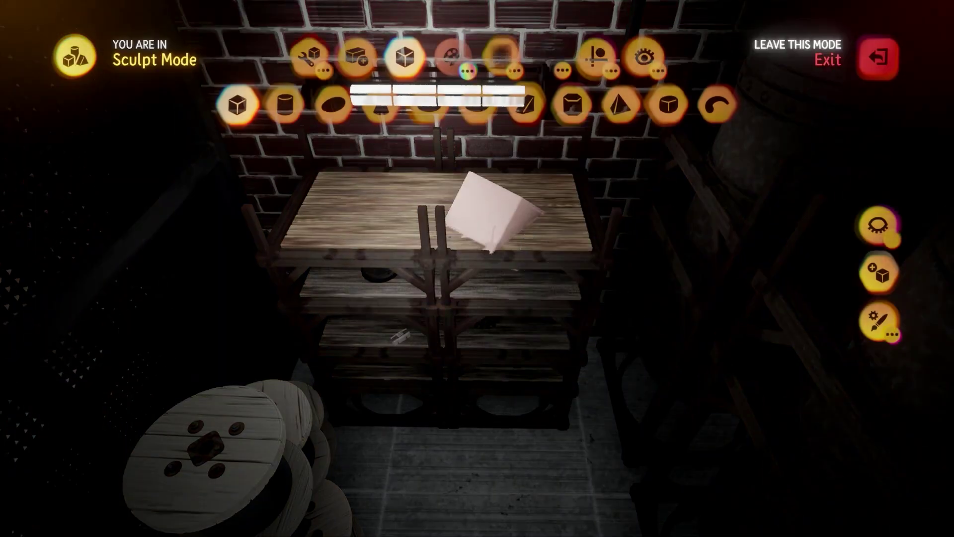
Leave sculpt mode and set the Waxiness/Metalness of the storage rack's top wooden shelf to 3%
key("Escape")
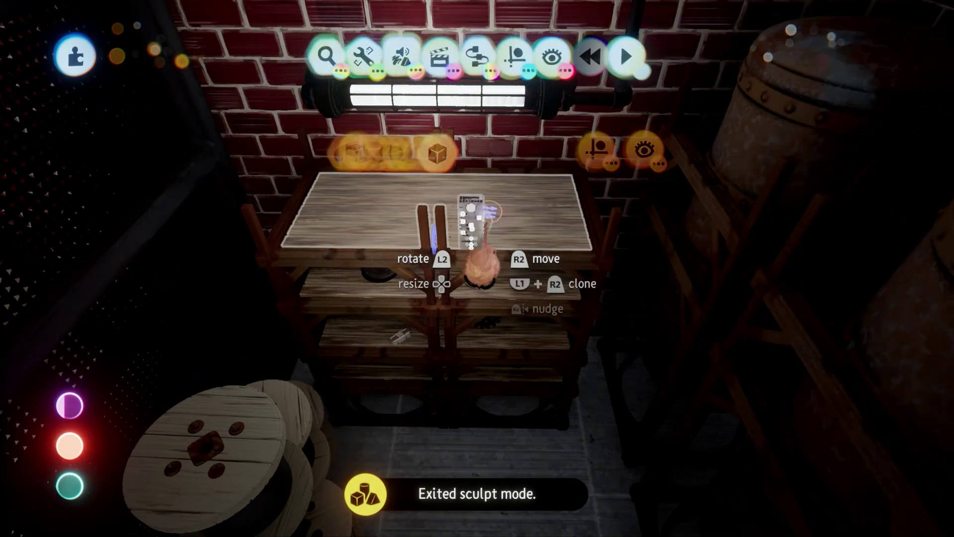
left_click(467, 264)
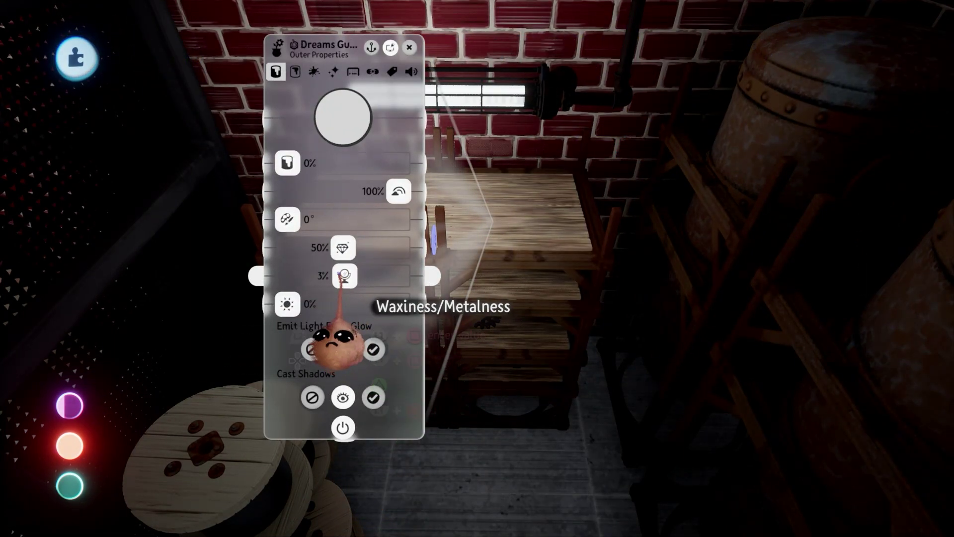
key("Escape")
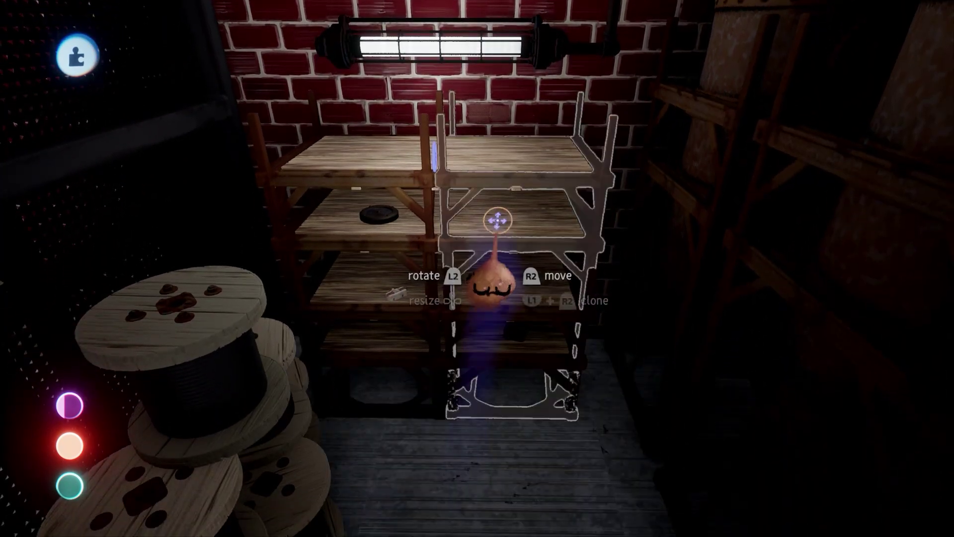
Set the Waxiness/Metalness of the rack's second wooden shelf to 19% and of its third shelf to 24%
left_click(457, 261)
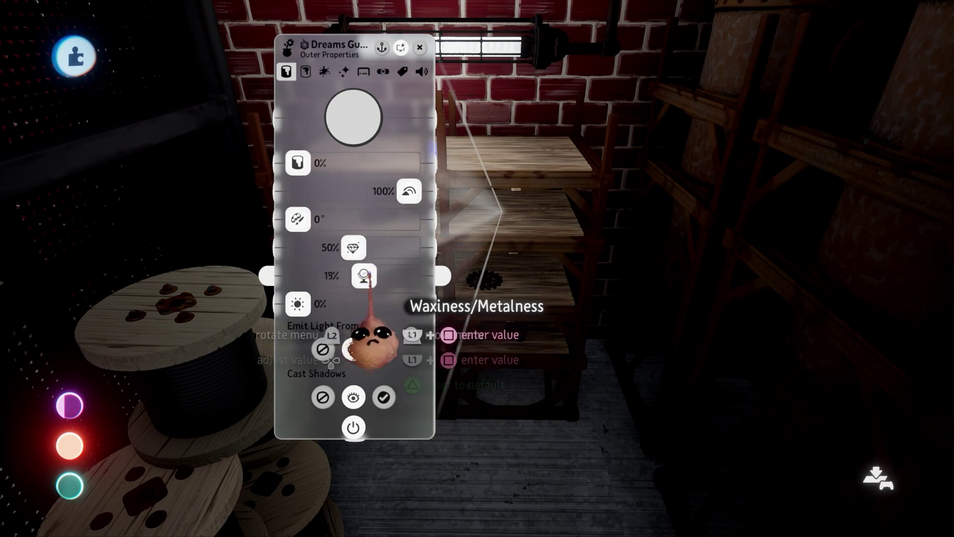
left_click(420, 48)
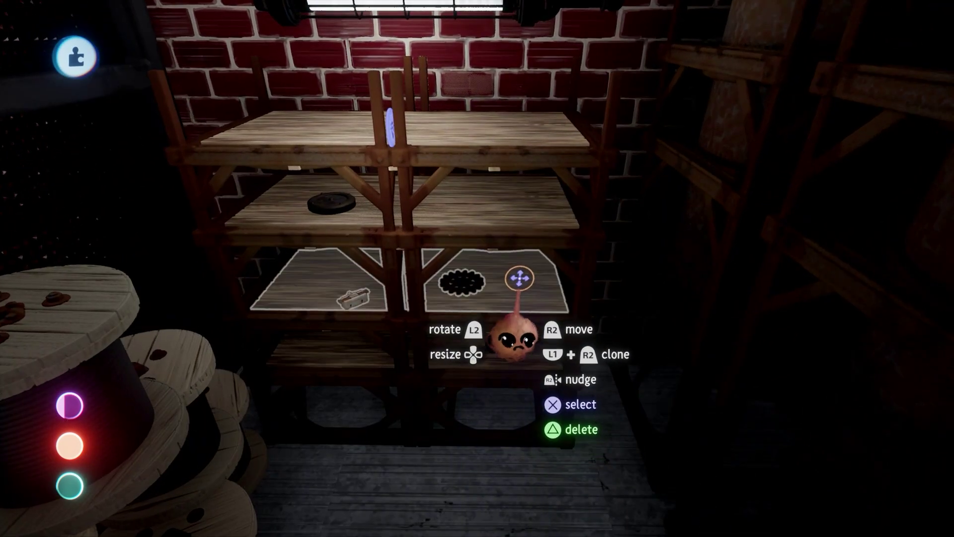
key("Escape")
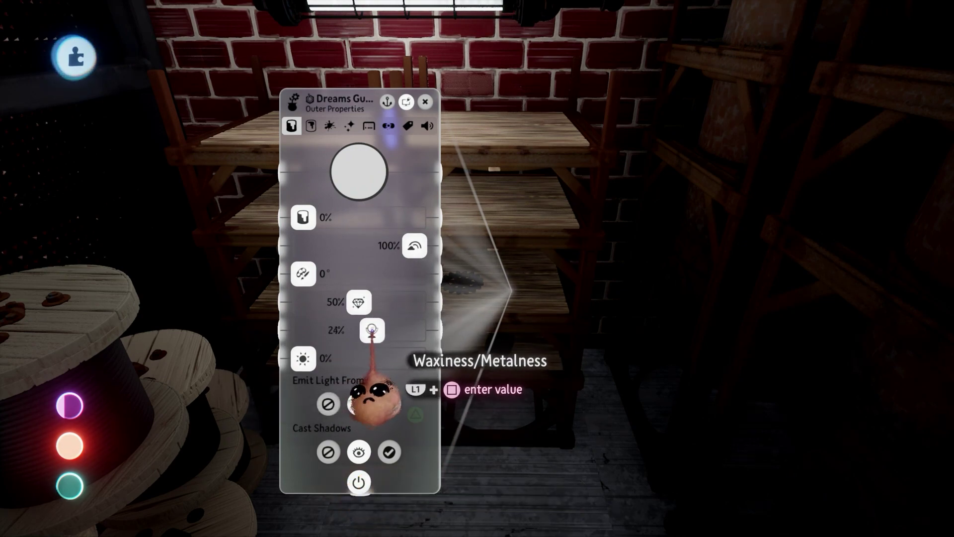
key("Escape")
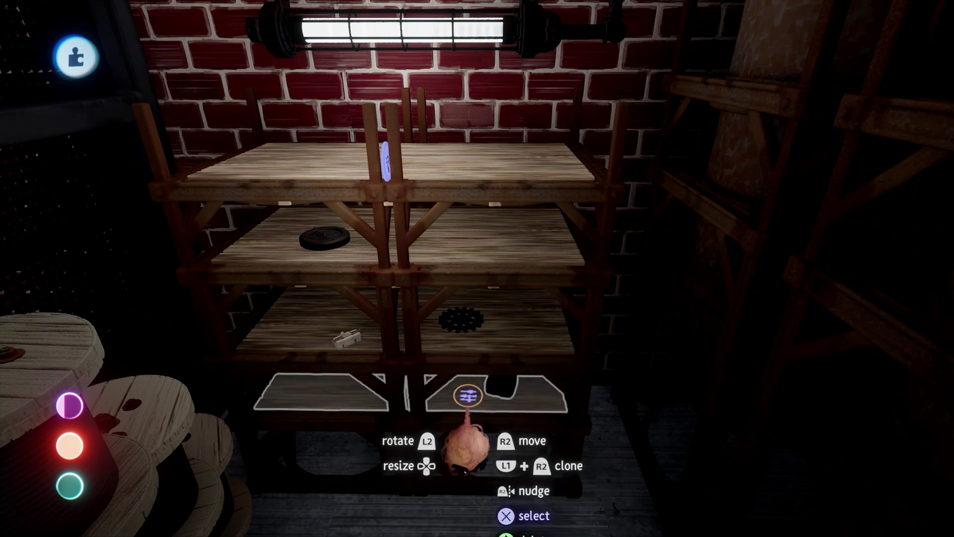
Raise the Waxiness/Metalness of the rack's lowest wooden shelf to 30%
left_click(470, 396)
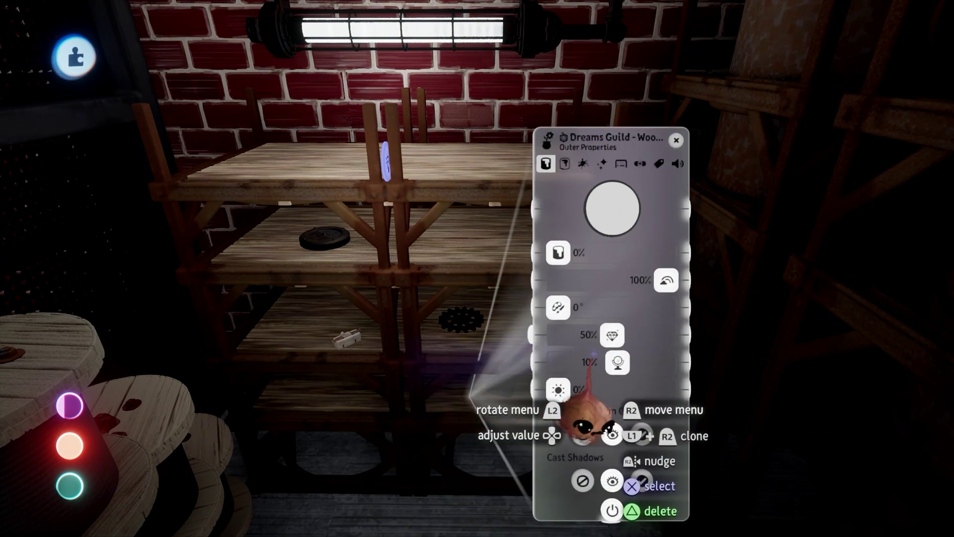
left_click_drag(625, 359, 628, 359)
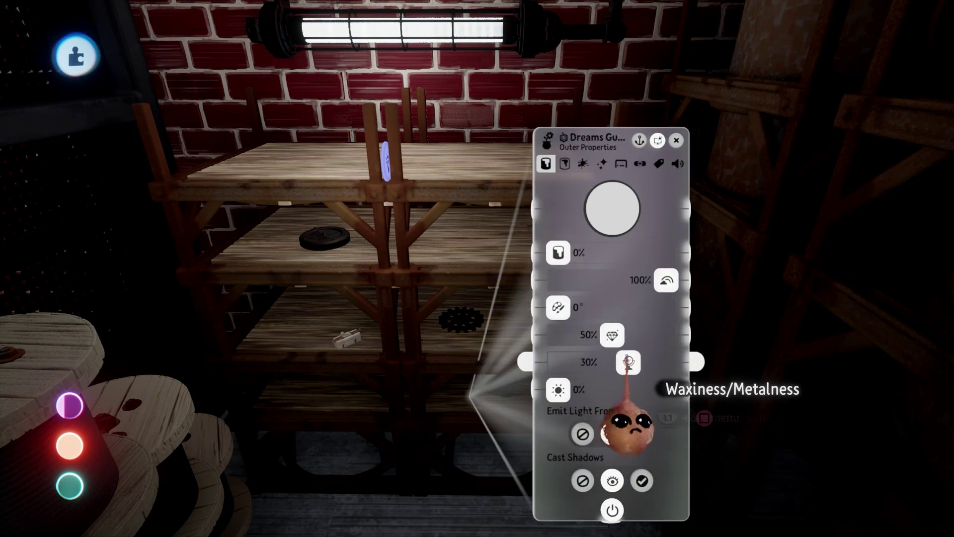
key("Escape")
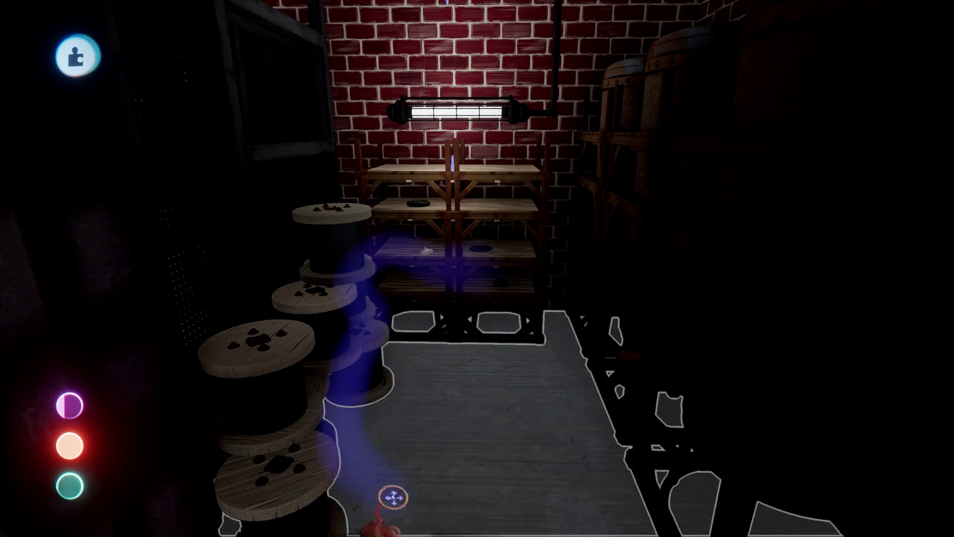
Set the storage rack's top wooden shelf to 0% Waxiness/Metalness and 42% Shininess/Roughness
scroll(427, 487, "down", 5)
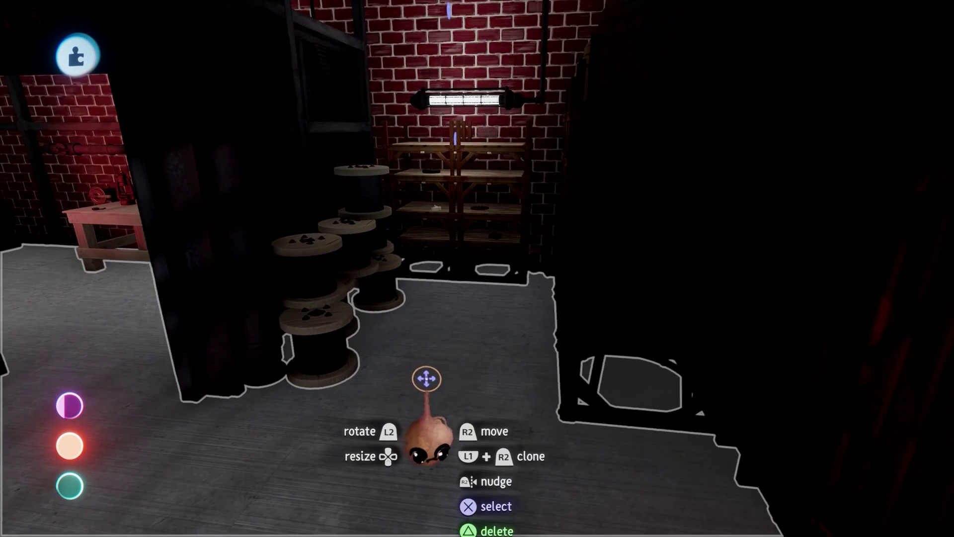
scroll(415, 341, "up", 5)
middle_click_drag(399, 213, 467, 149)
right_click(465, 145)
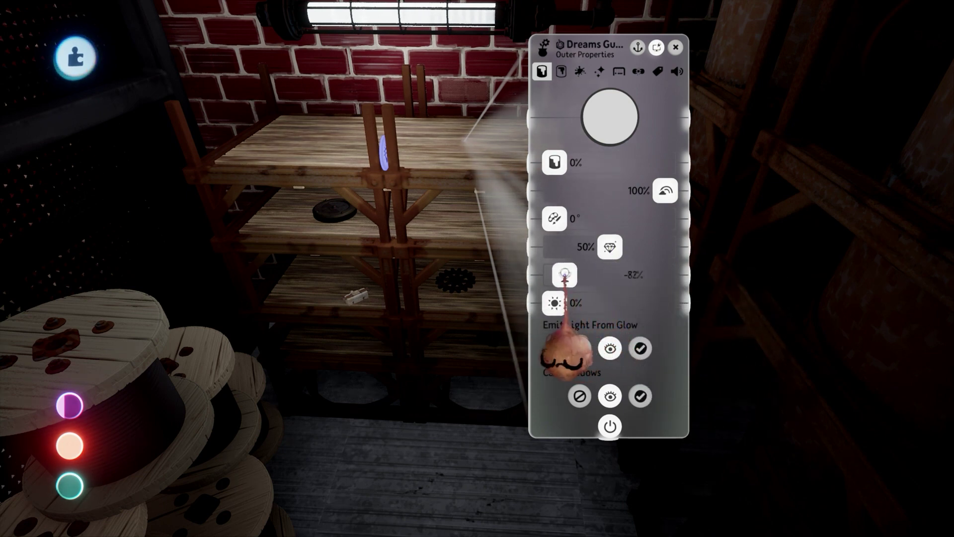
left_click_drag(604, 274, 605, 272)
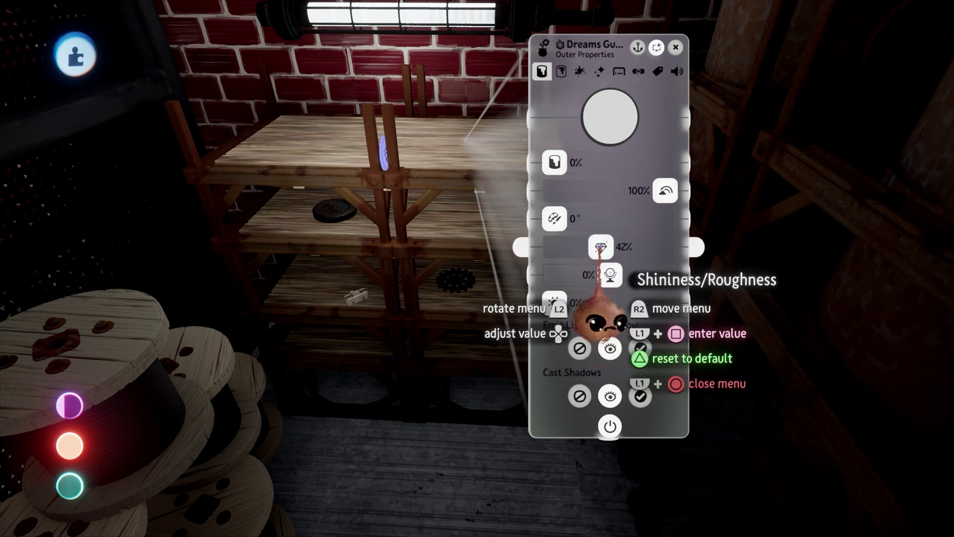
key("Escape")
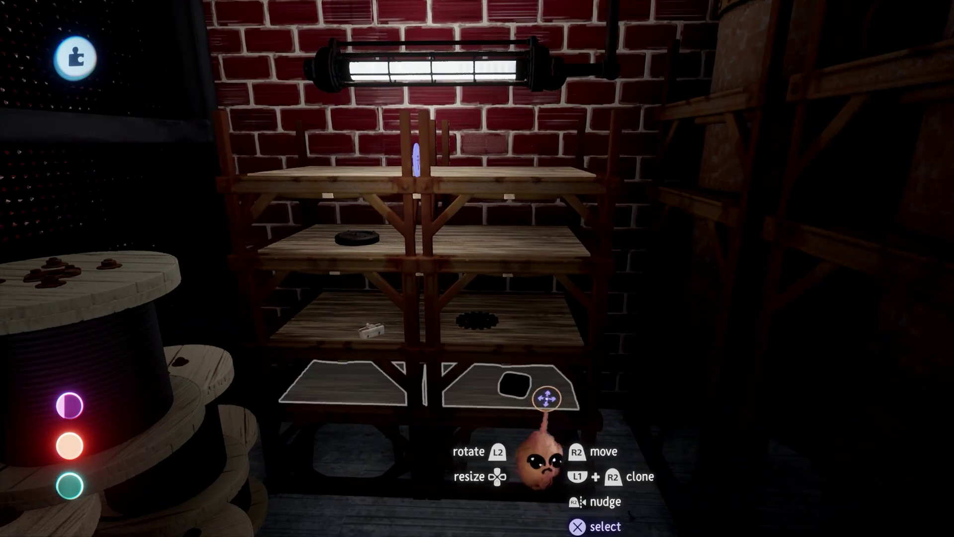
Set the Waxiness/Metalness of the rack's lowest wooden shelf to 34% and readjust the third shelf's surface properties
left_click(543, 400)
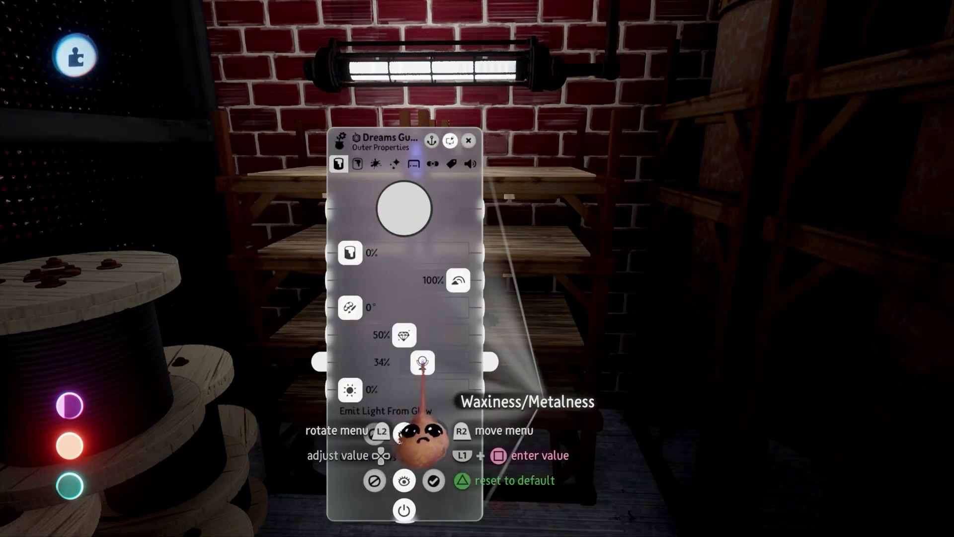
key("Escape")
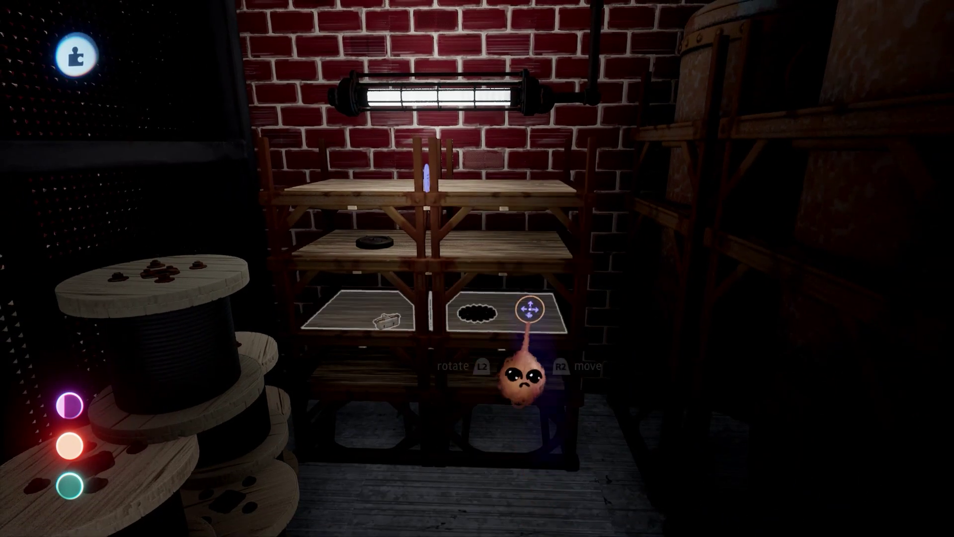
left_click(512, 328)
key("Escape")
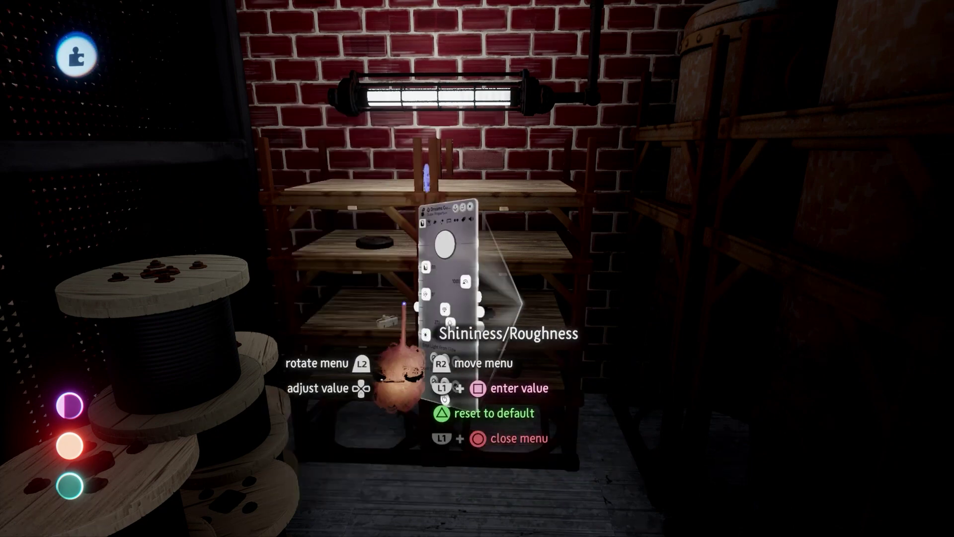
Set the Waxiness/Metalness of the rack's second wooden shelf to 24%
left_click(501, 241)
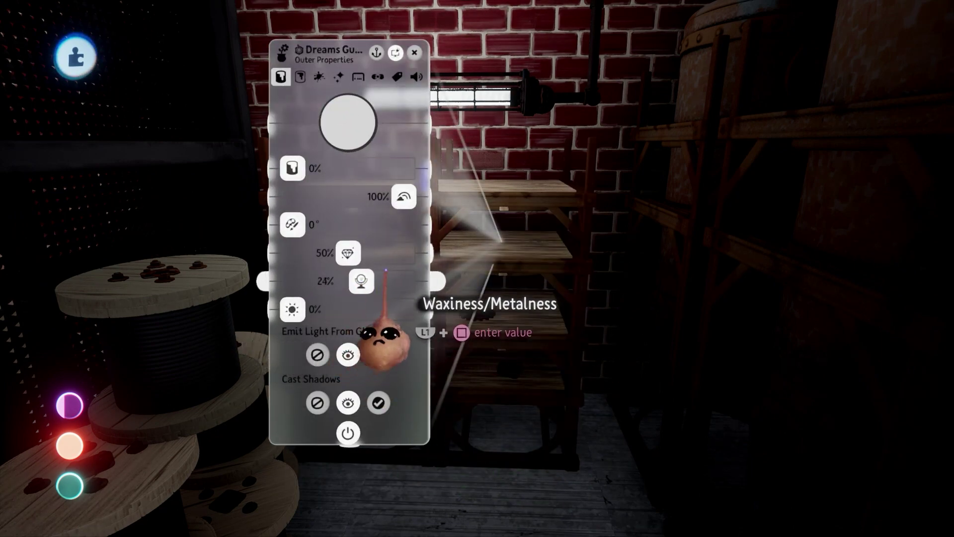
key("Escape")
scroll(571, 337, "down", 5)
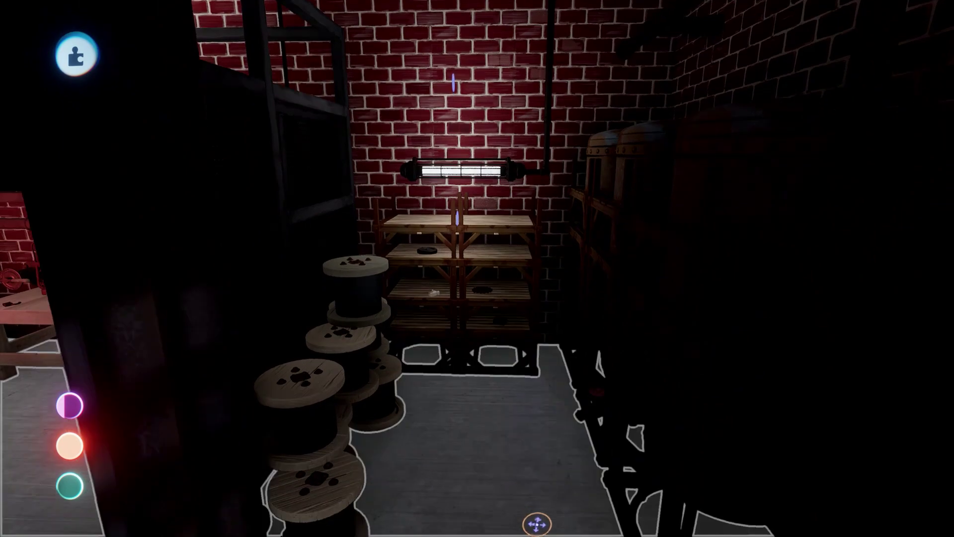